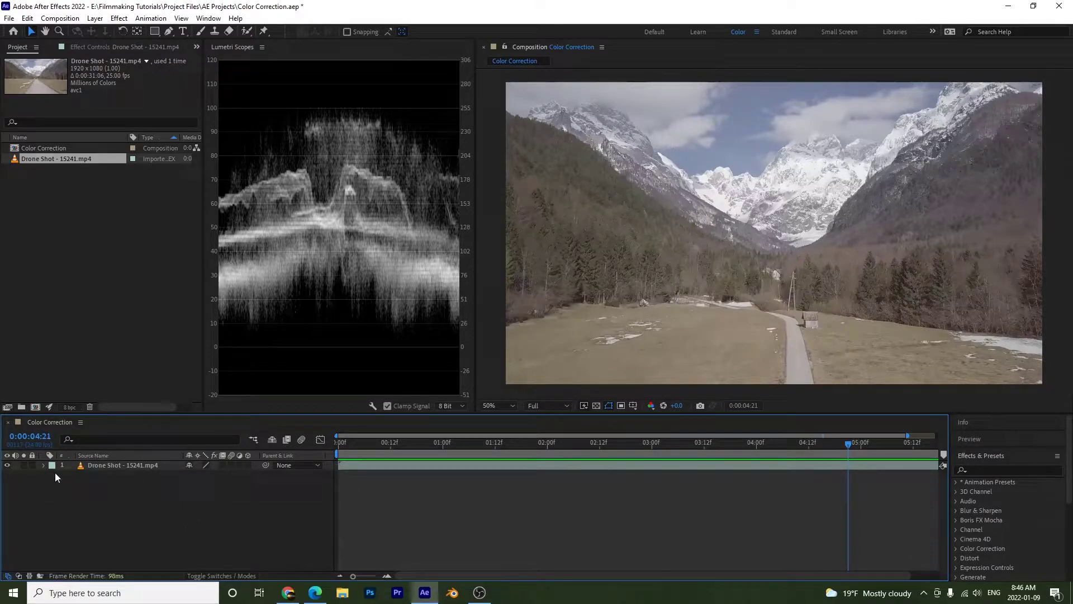
Step: Move the Color Correction timeline's current time to 0:00:01:10 and leave the drone shot layer deselected
left_click(131, 468)
left_click_drag(404, 445, 485, 478)
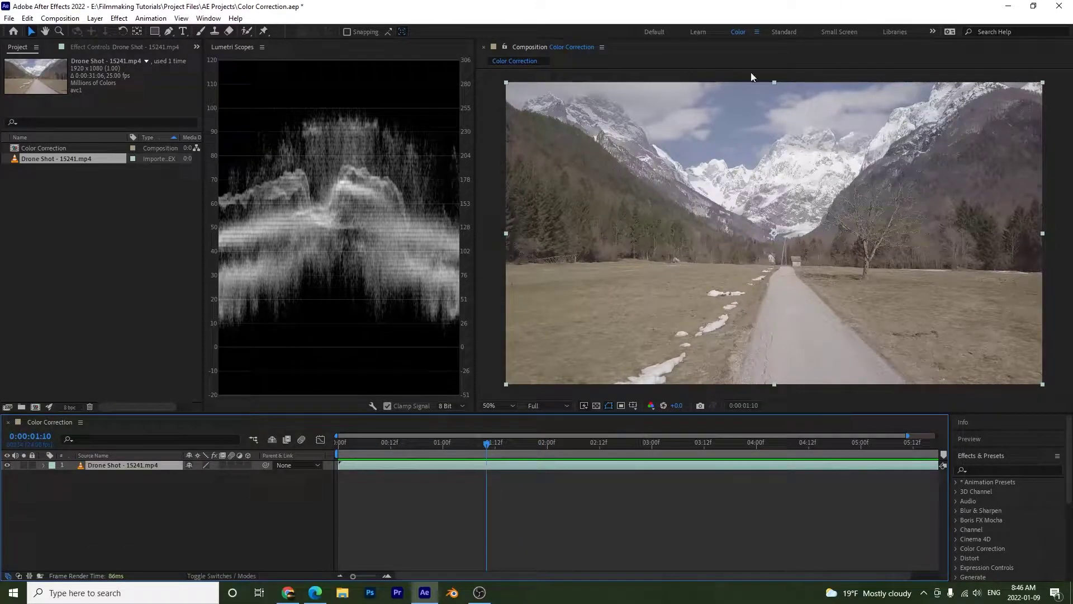
left_click(732, 71)
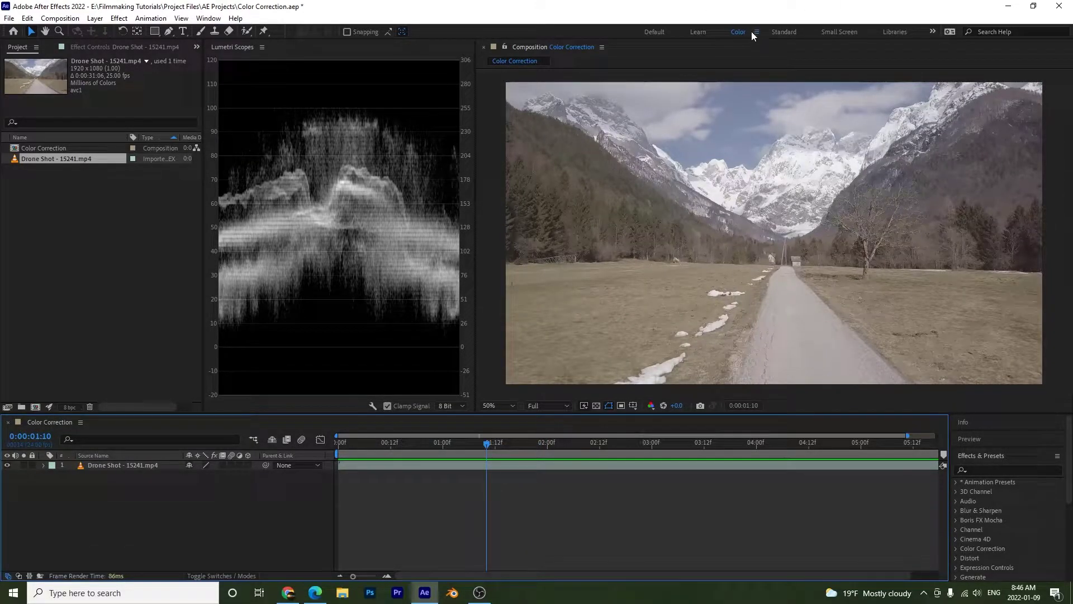
left_click(933, 31)
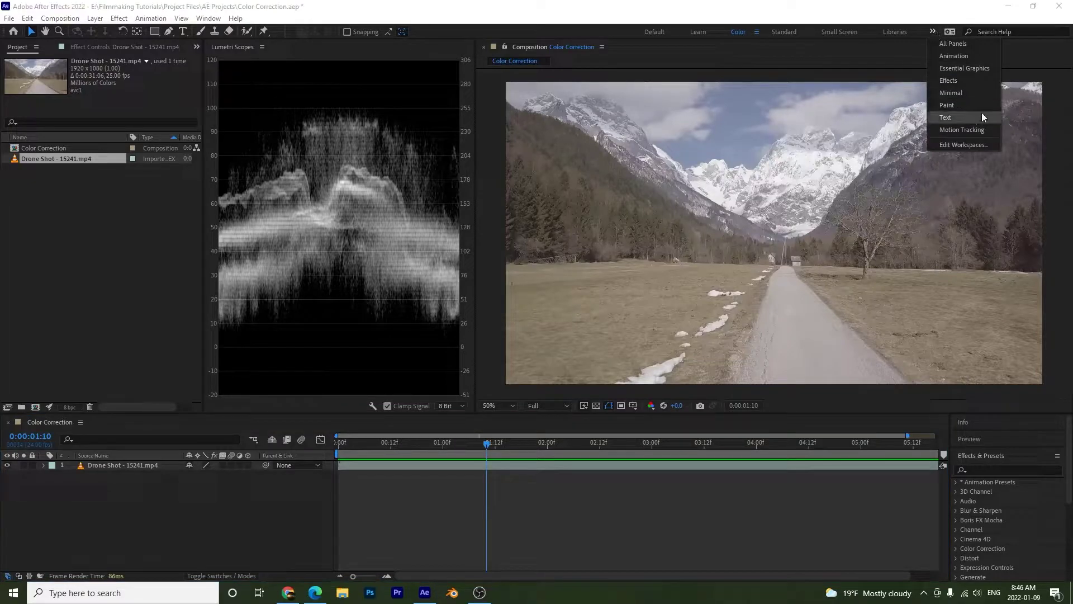
left_click(674, 77)
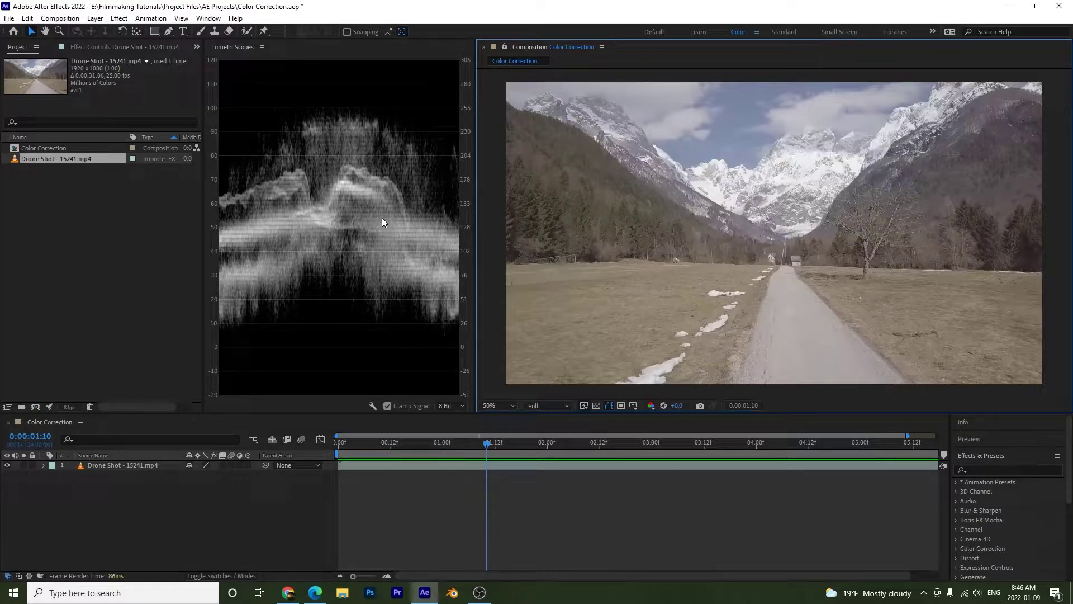
left_click(373, 407)
left_click(372, 406)
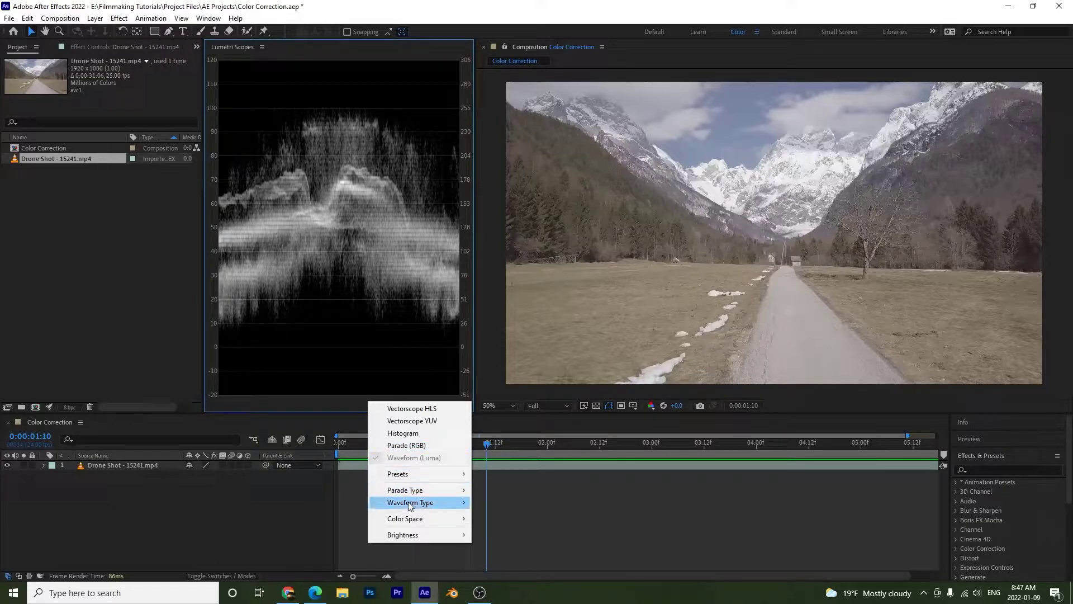
mouse_move(416, 503)
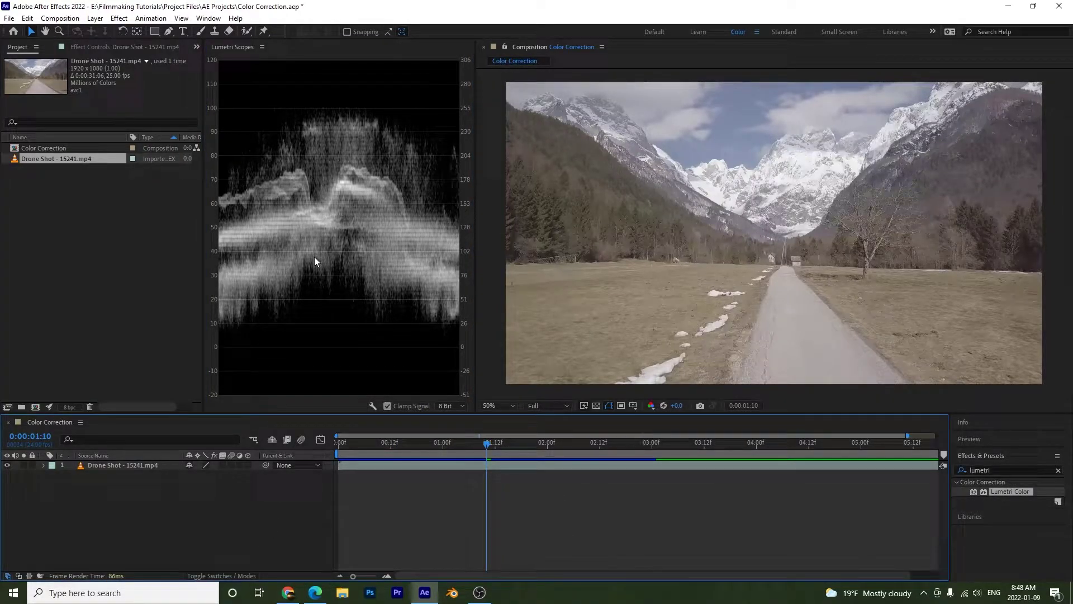
Step: Dock Lumetri Scopes beneath the composition preview, enlarge both areas, and zoom the preview out to 25%
left_click_drag(230, 48, 674, 403)
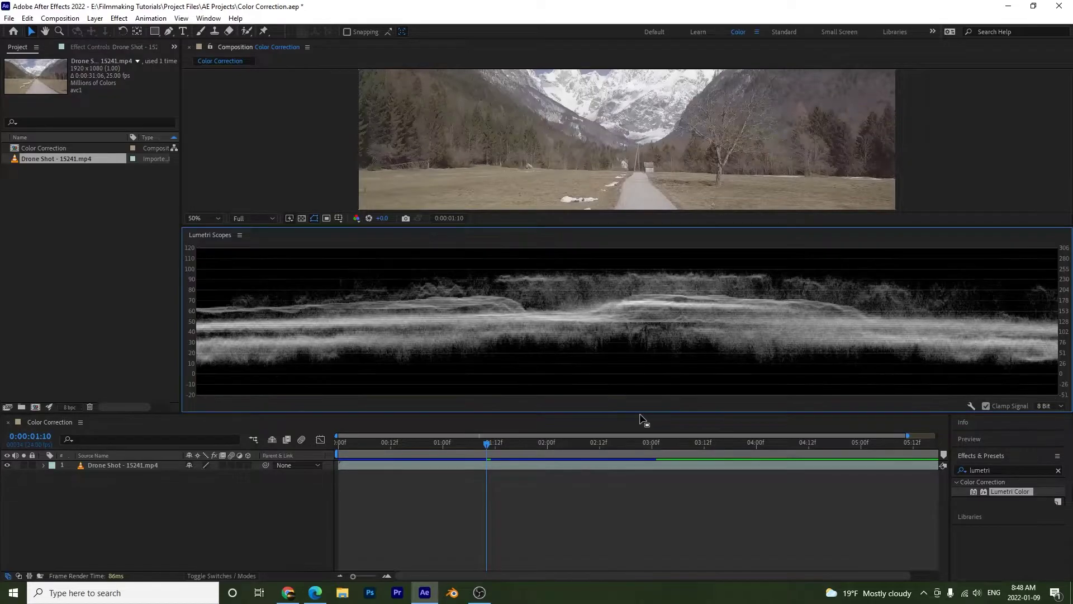
left_click_drag(642, 412, 652, 494)
left_click_drag(587, 224, 597, 306)
key("comma")
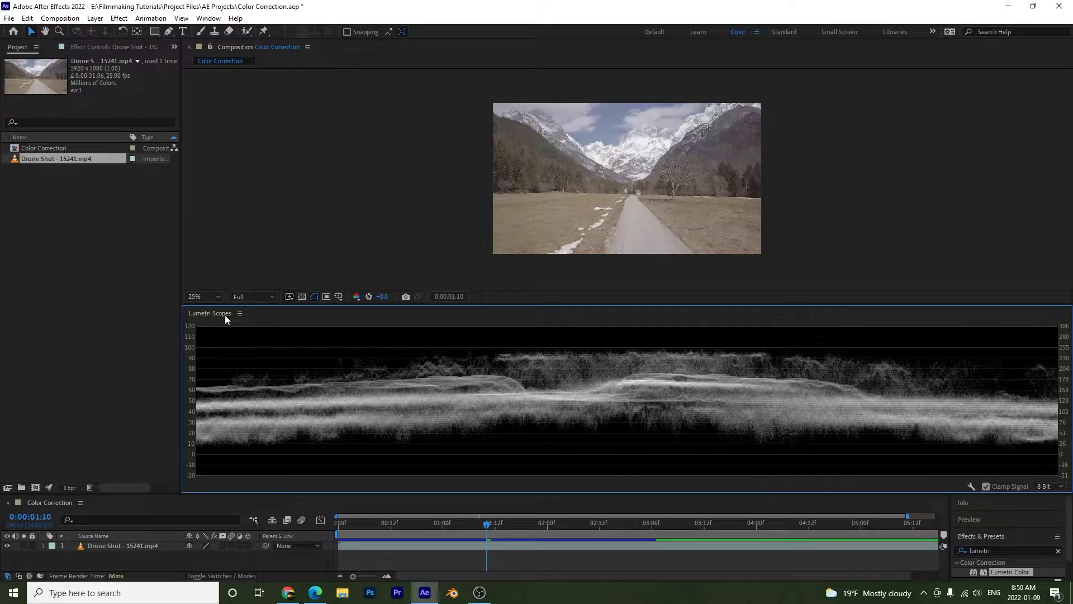
Step: Dock Lumetri Scopes beside the composition preview, rebalance the height against the timeline, and scale the preview with Fit up to 100%
left_click_drag(202, 321, 190, 135)
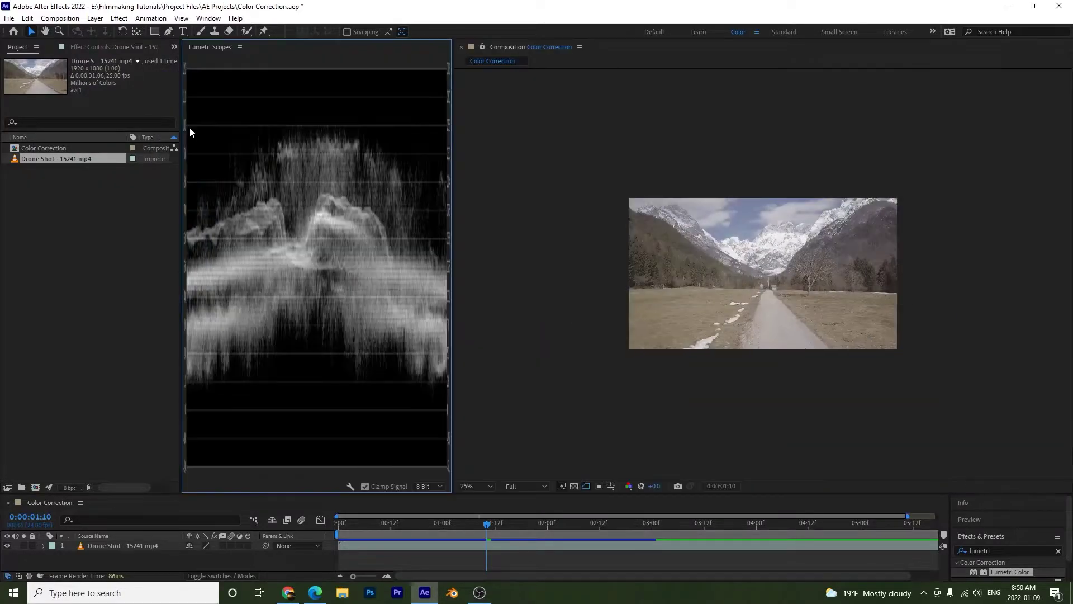
left_click_drag(465, 496, 461, 352)
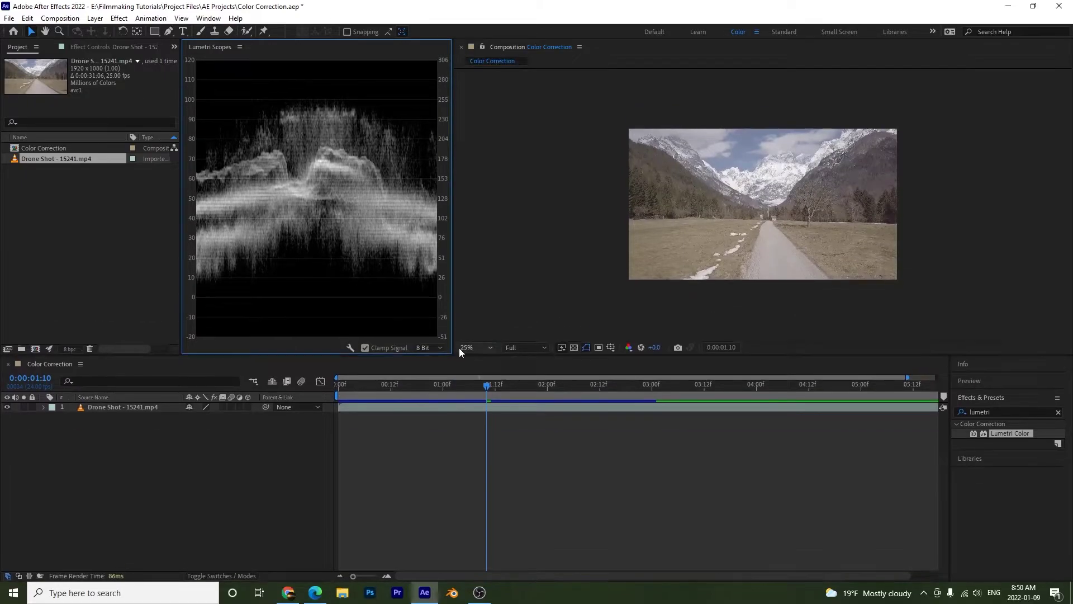
left_click(483, 347)
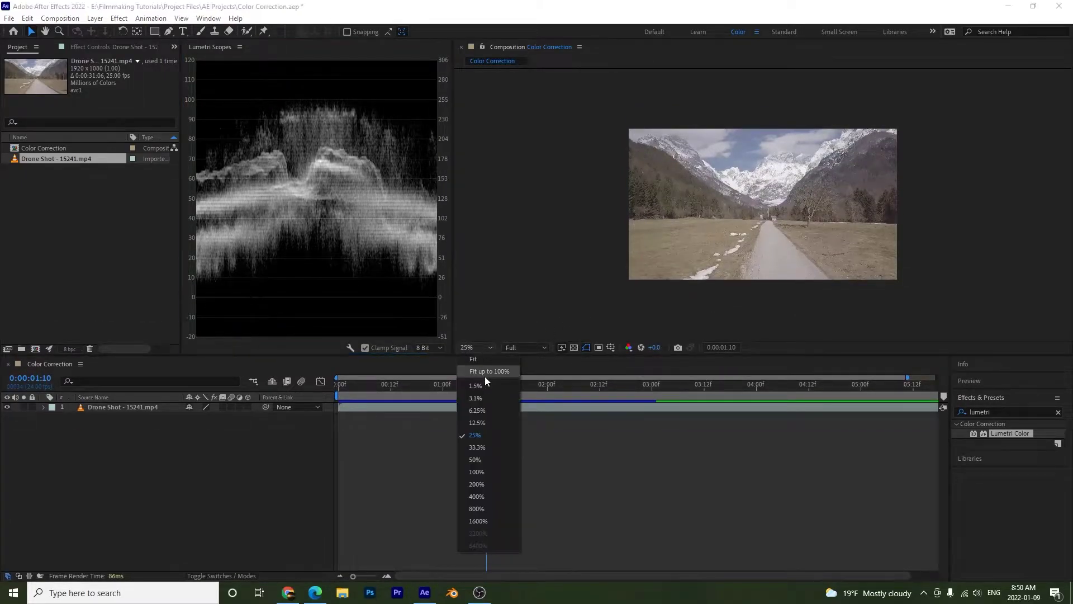
left_click(487, 376)
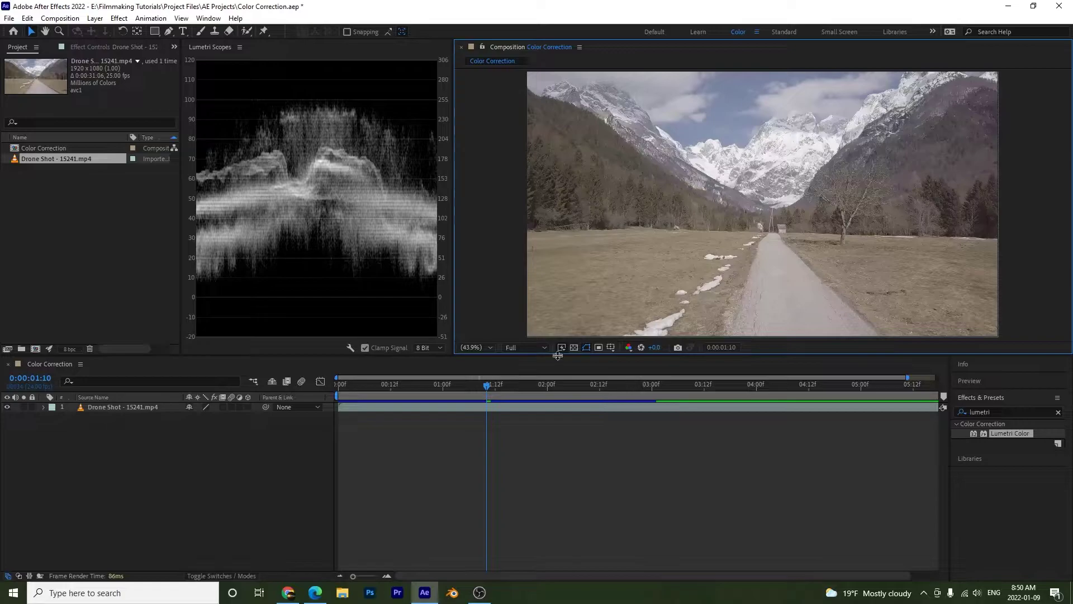
left_click_drag(557, 356, 559, 389)
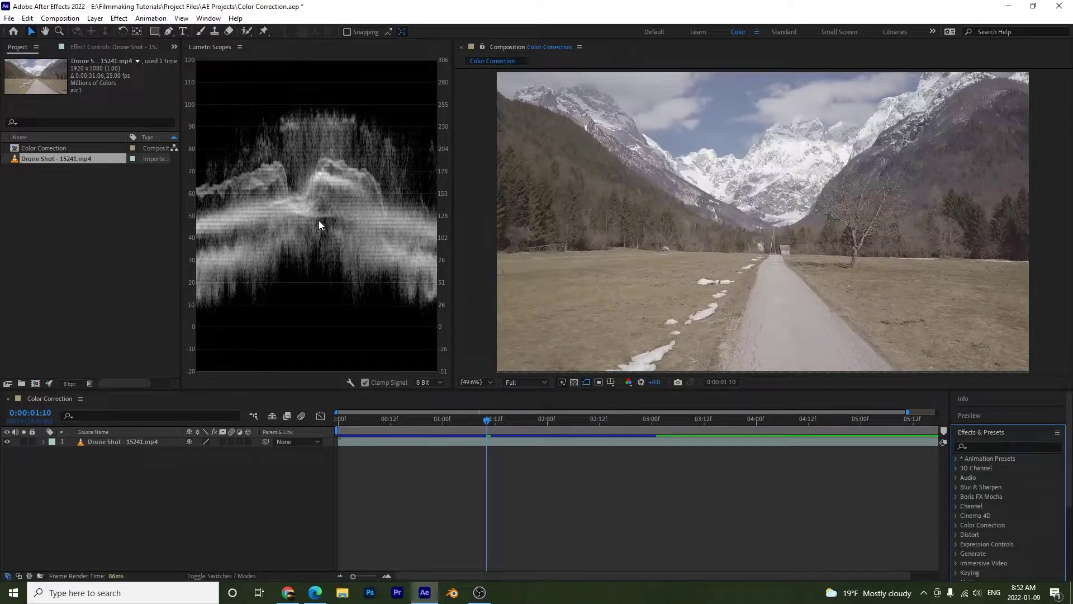
Step: Apply the Lumetri Color effect to the Drone Shot - 15241.mp4 layer and expand its Basic Correction settings
left_click(116, 441)
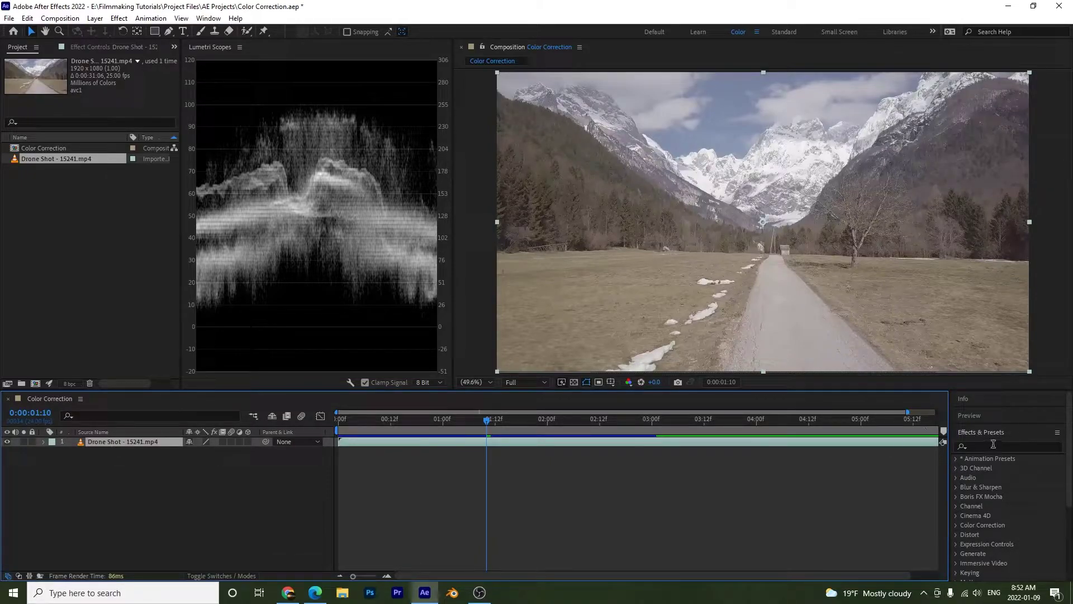
left_click(994, 447)
type("lumetri")
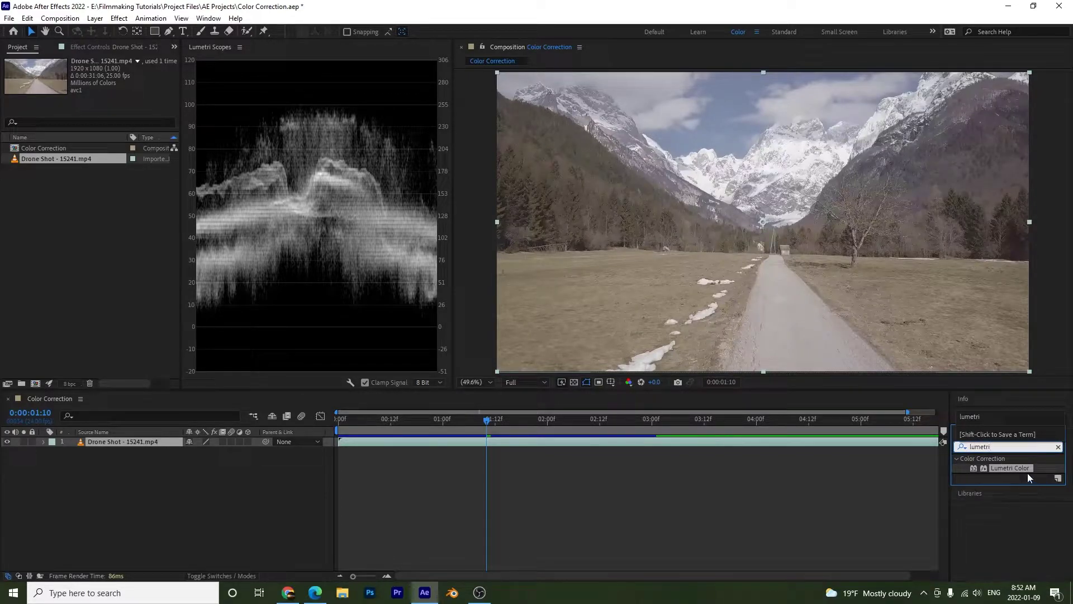
left_click_drag(1026, 472, 142, 445)
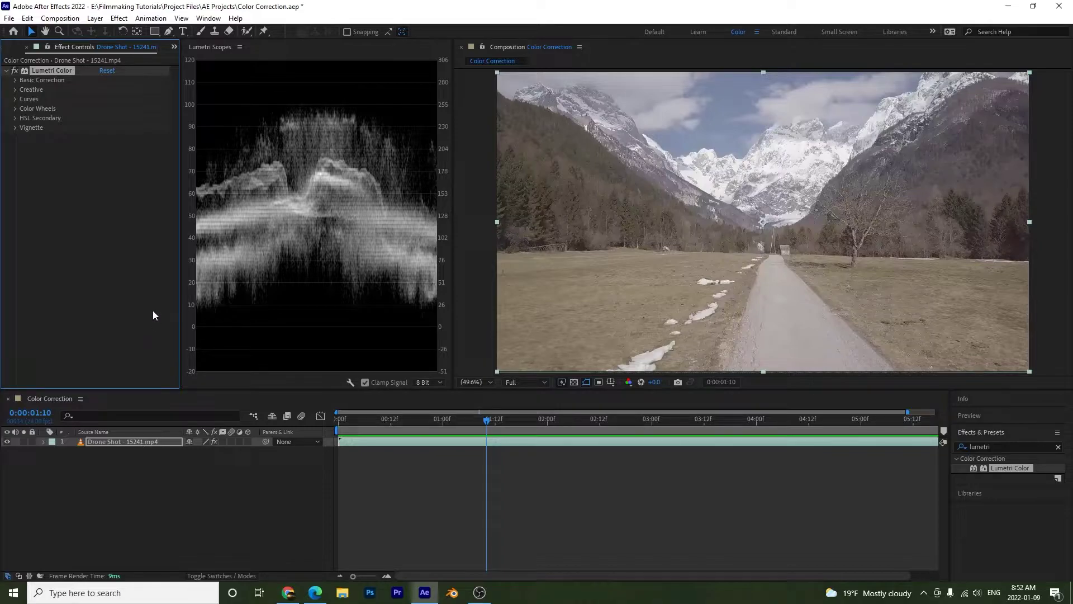
left_click(16, 80)
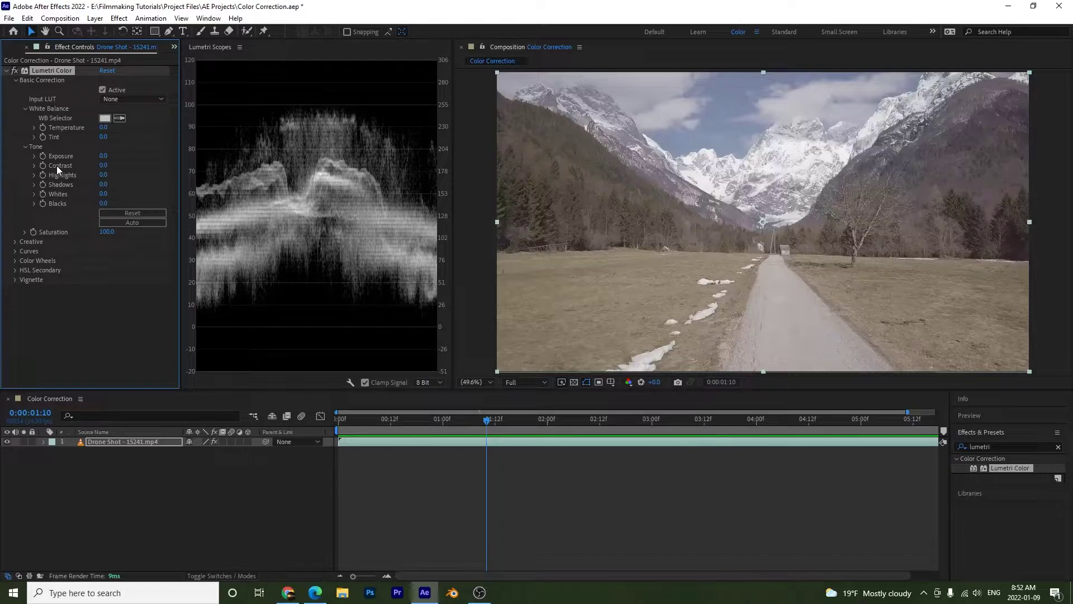
Step: Try a Lumetri Exposure of -3.3 on the drone shot and undo it
mouse_move(103, 155)
left_mouse_down()
mouse_move(129, 154)
mouse_move(87, 153)
left_mouse_up()
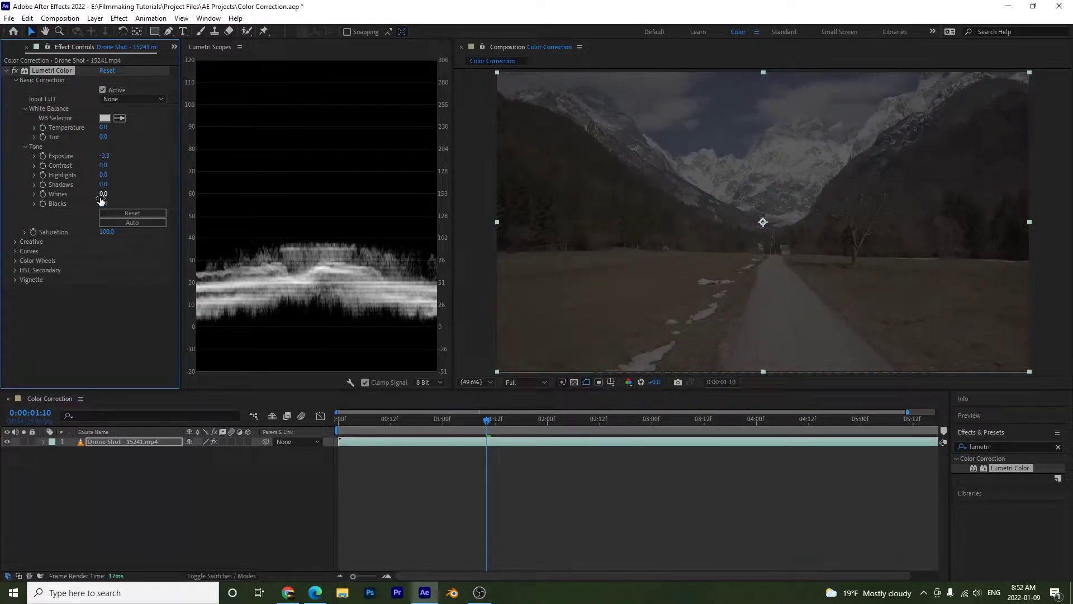
key("ctrl+z")
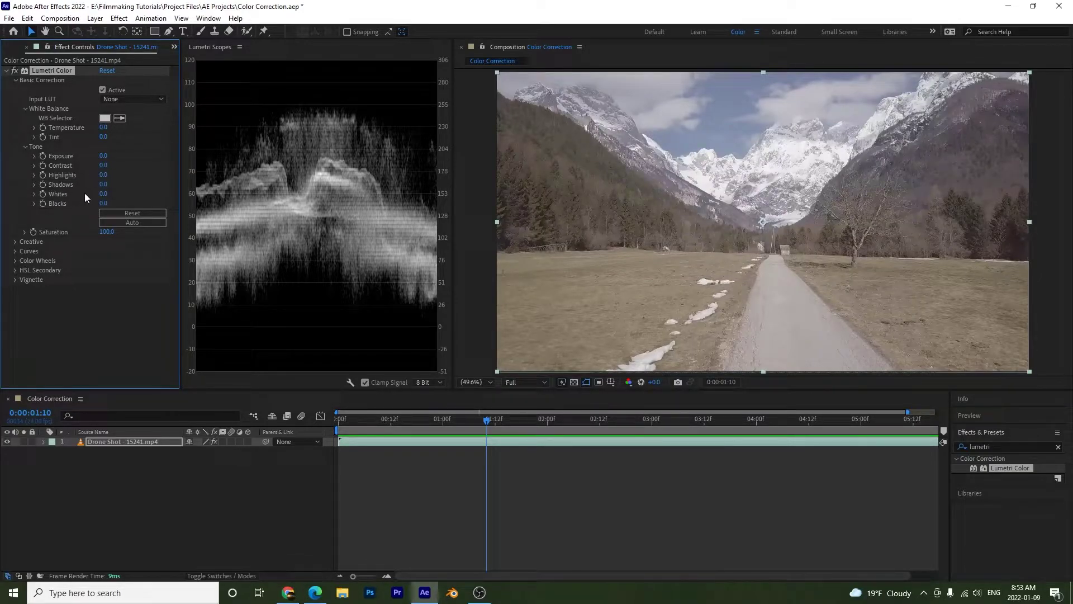
Step: Try Whites at 53, -125 and 121 while comparing the waveform, and return Whites to 0
left_click_drag(112, 194, 133, 192)
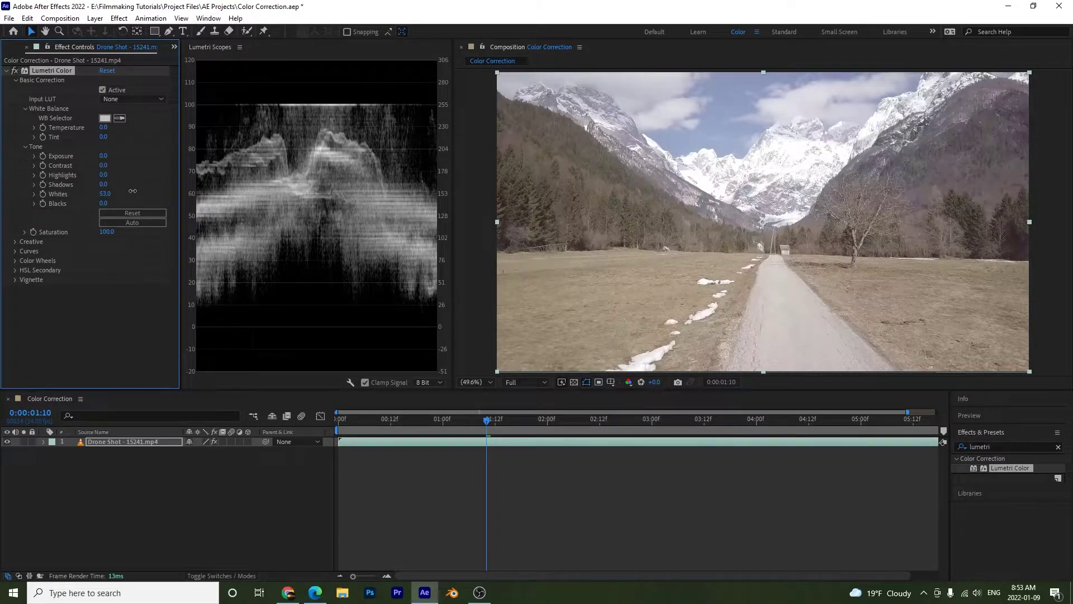
left_click_drag(129, 190, 45, 201)
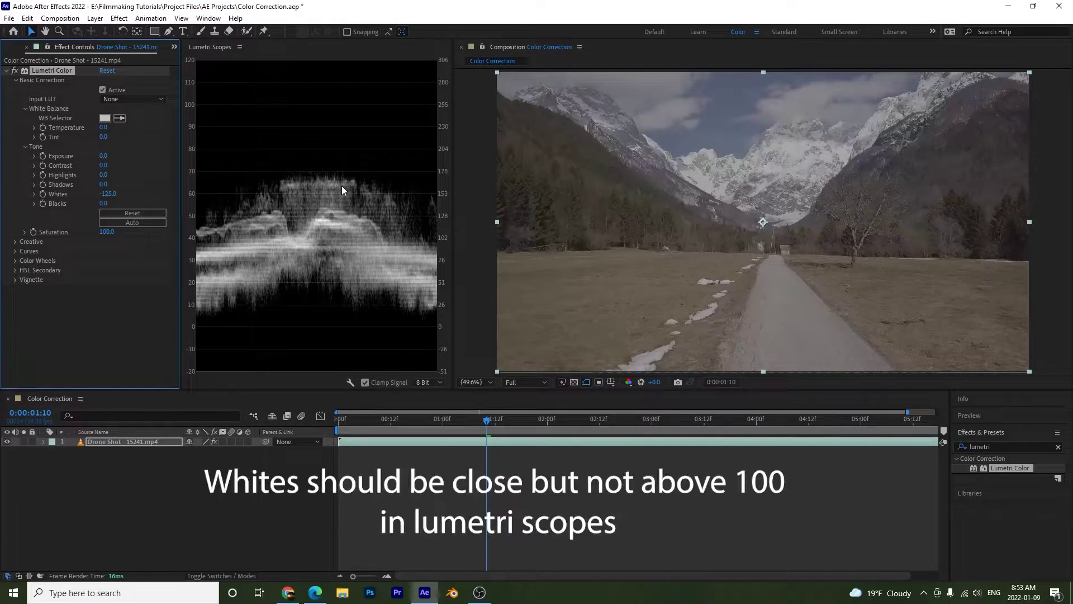
left_click_drag(114, 190, 160, 183)
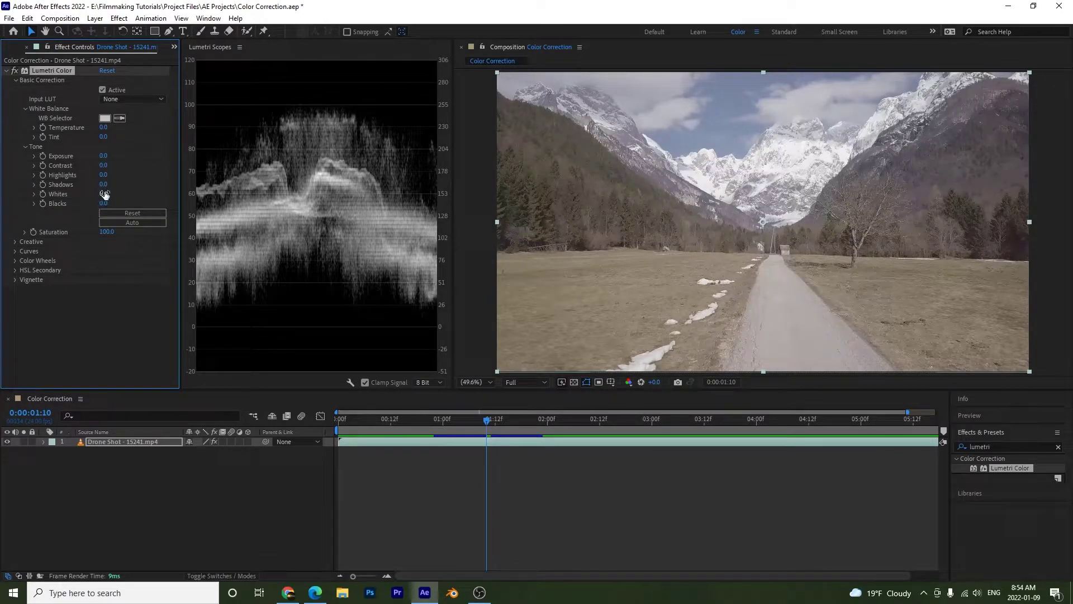
left_click_drag(104, 194, 174, 198)
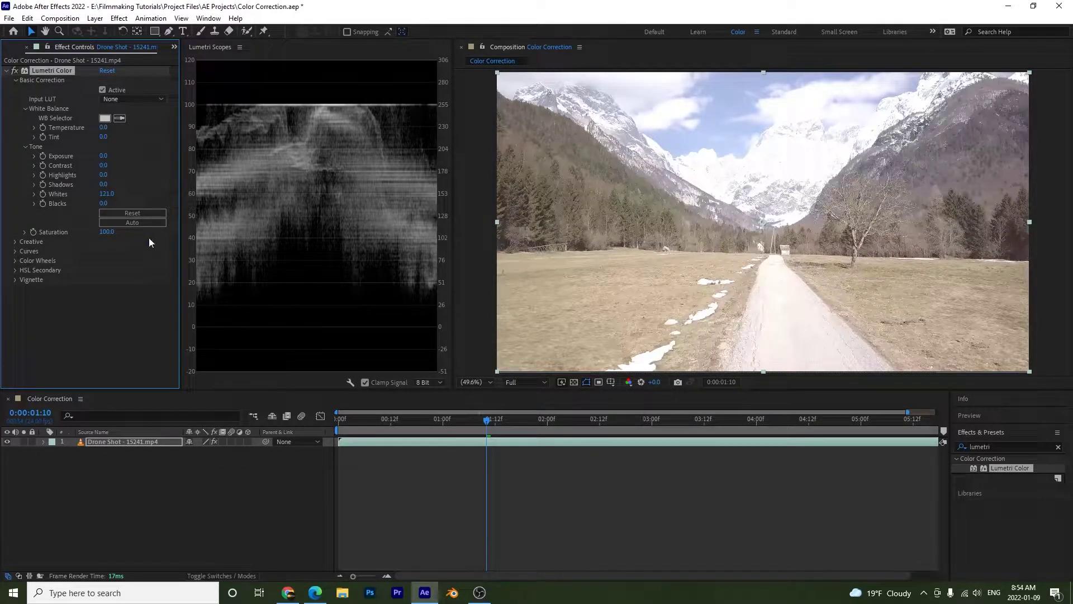
left_click(107, 194)
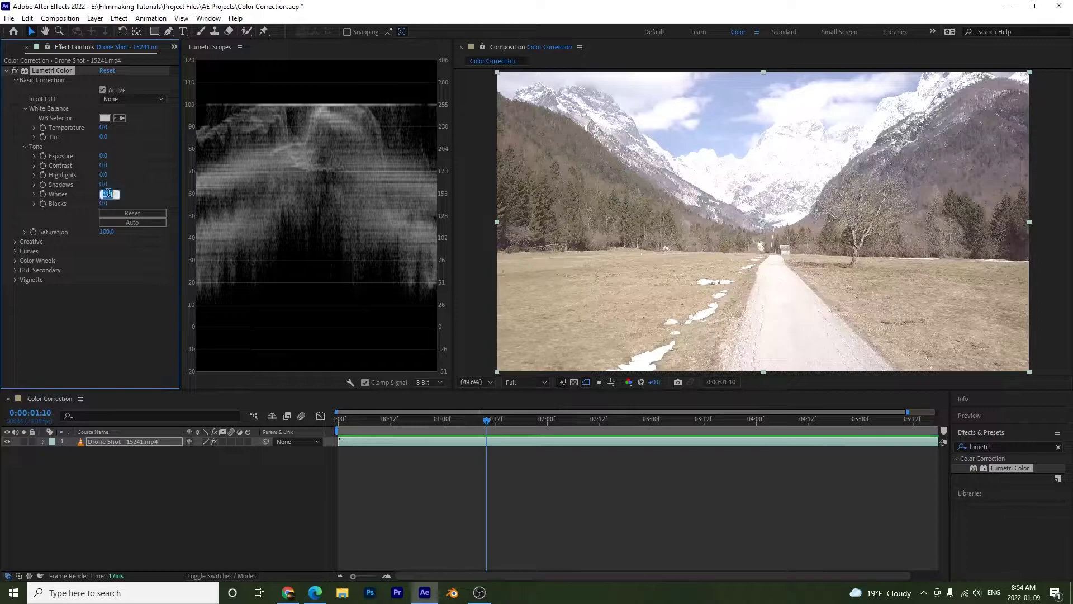
type("0")
key("Return")
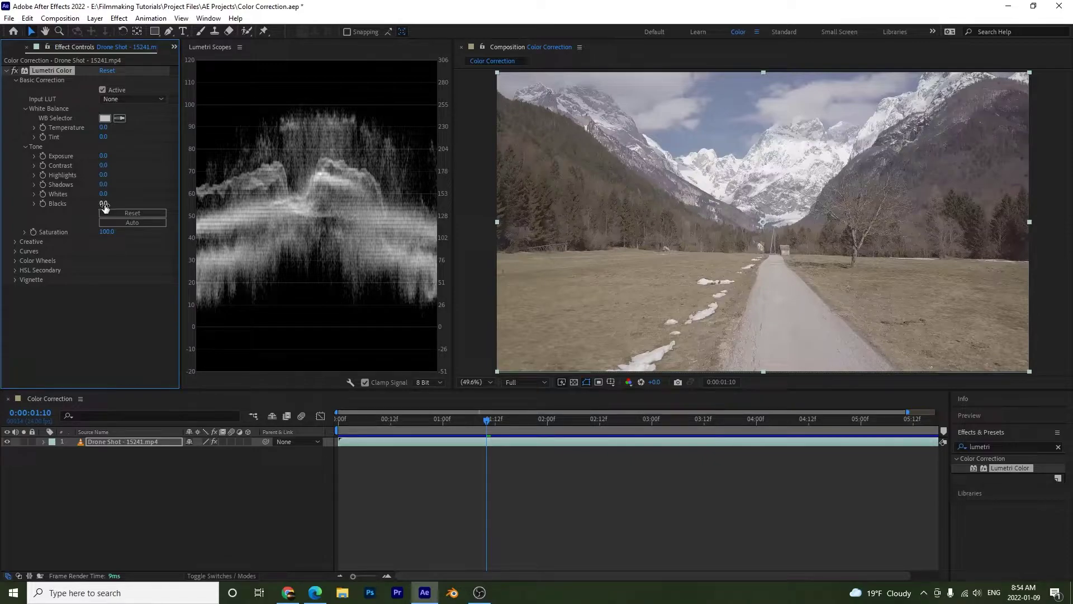
Step: Test Blacks at 150 and -150 against the waveform, and set Blacks to -22
left_click_drag(103, 204, 297, 187)
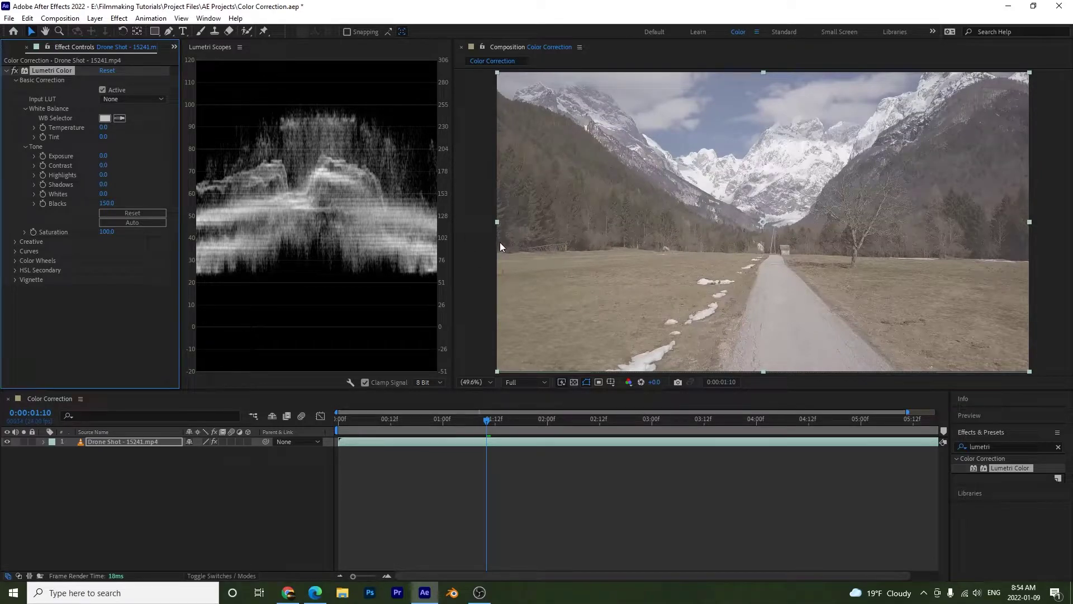
mouse_move(105, 204)
left_mouse_down()
mouse_move(58, 217)
mouse_move(108, 205)
left_mouse_up()
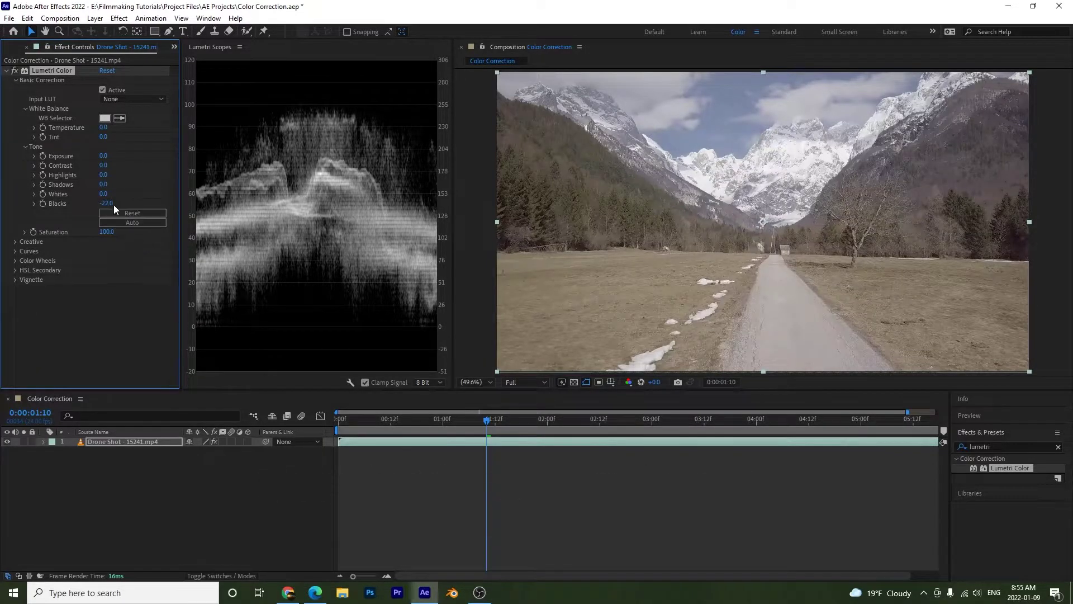
left_click_drag(110, 207, 116, 203)
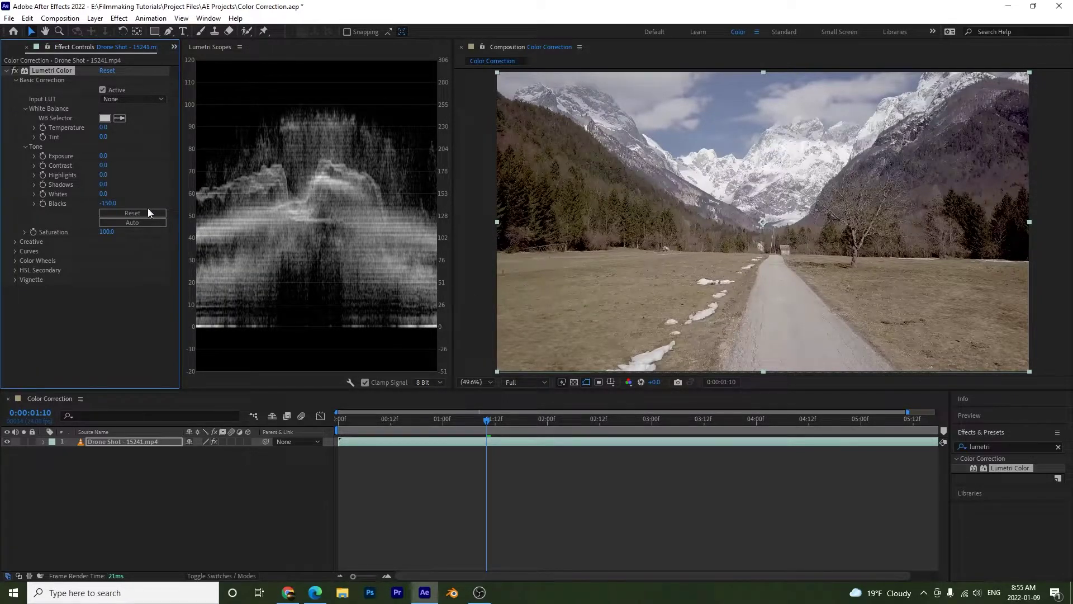
left_click(109, 204)
type("-22")
key("Return")
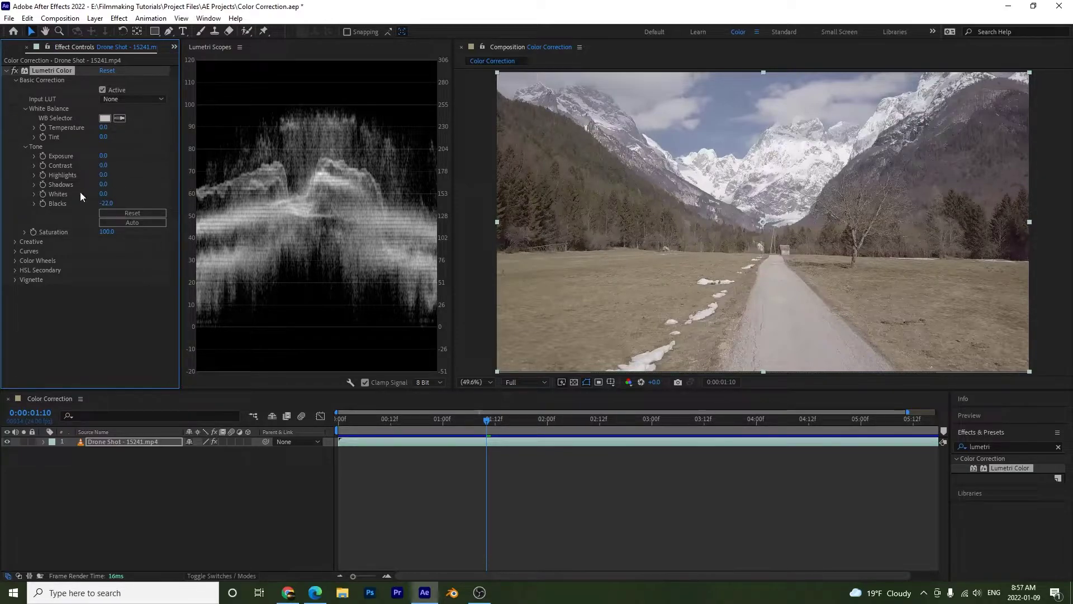
Step: Try Shadows at -150 and settle on a Shadows value of -45
left_click_drag(103, 186, 17, 185)
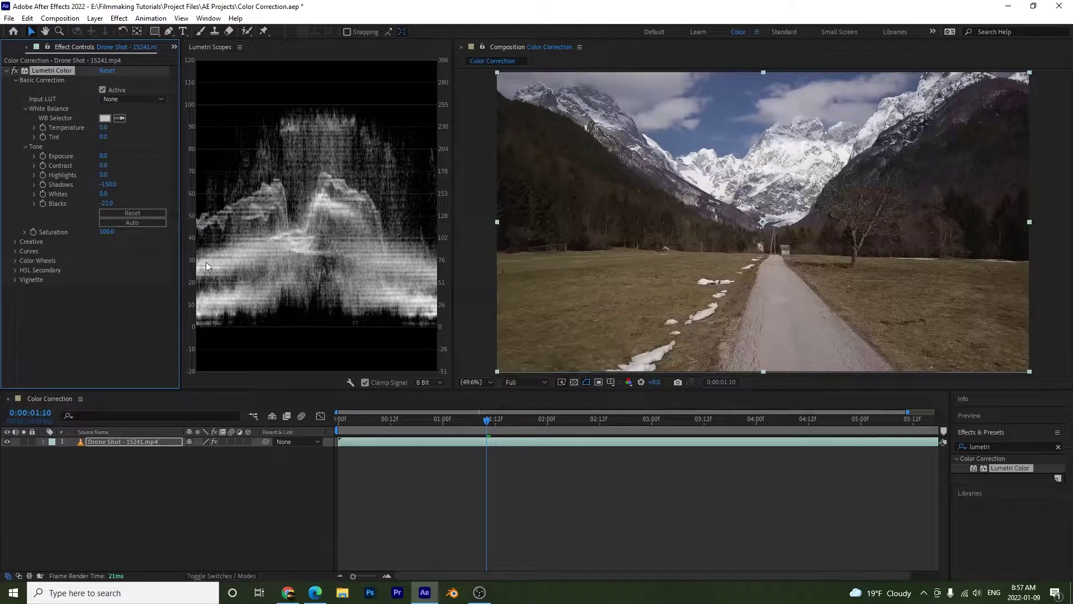
left_click_drag(101, 189, 162, 184)
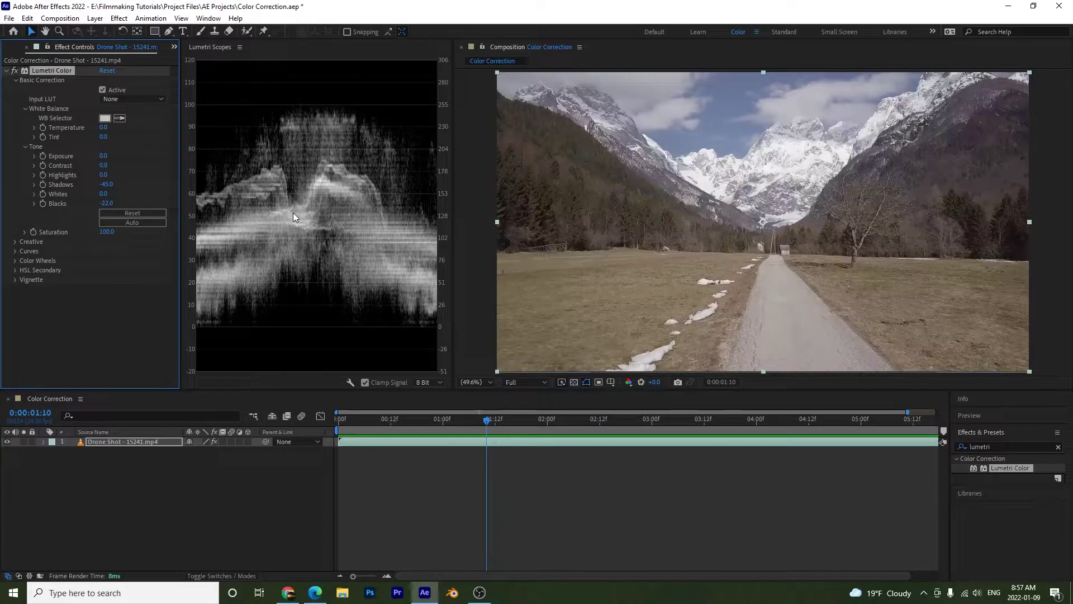
Step: Raise Highlights to 61 and lower Whites to -8 in the Tone settings
left_click_drag(103, 178, 133, 174)
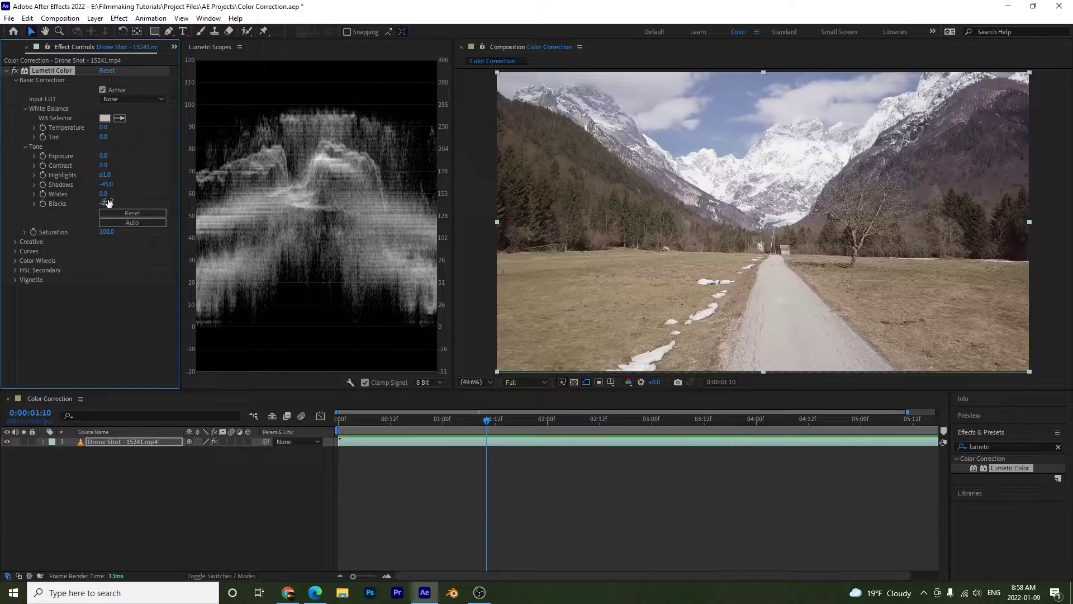
left_click_drag(106, 196, 103, 195)
left_click(129, 294)
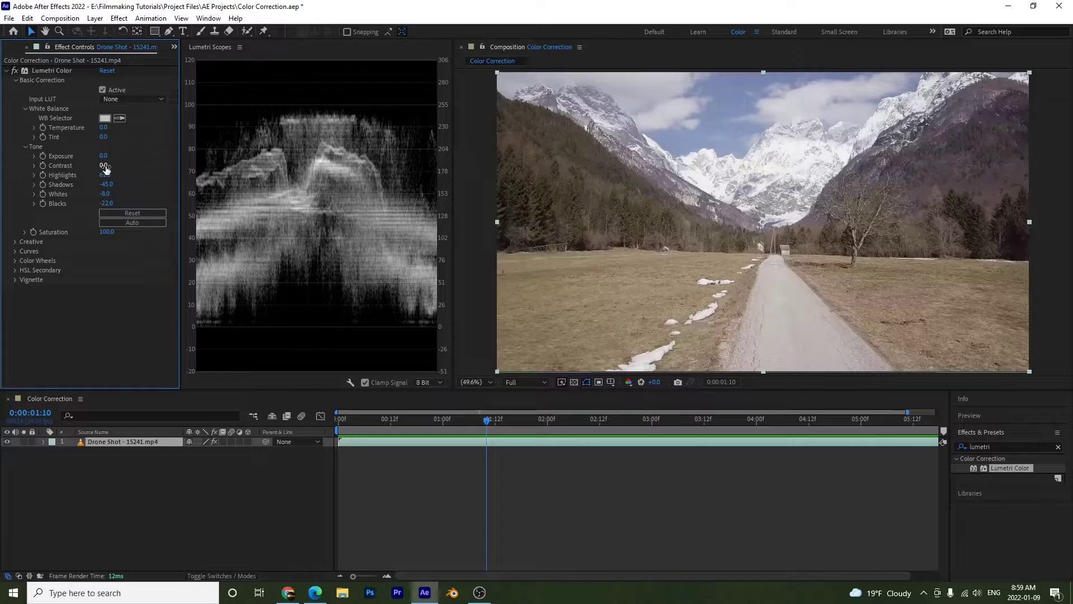
Step: Try Contrast at -149 and 150 against the waveform, and return Contrast to 0
left_click_drag(105, 165, 34, 178)
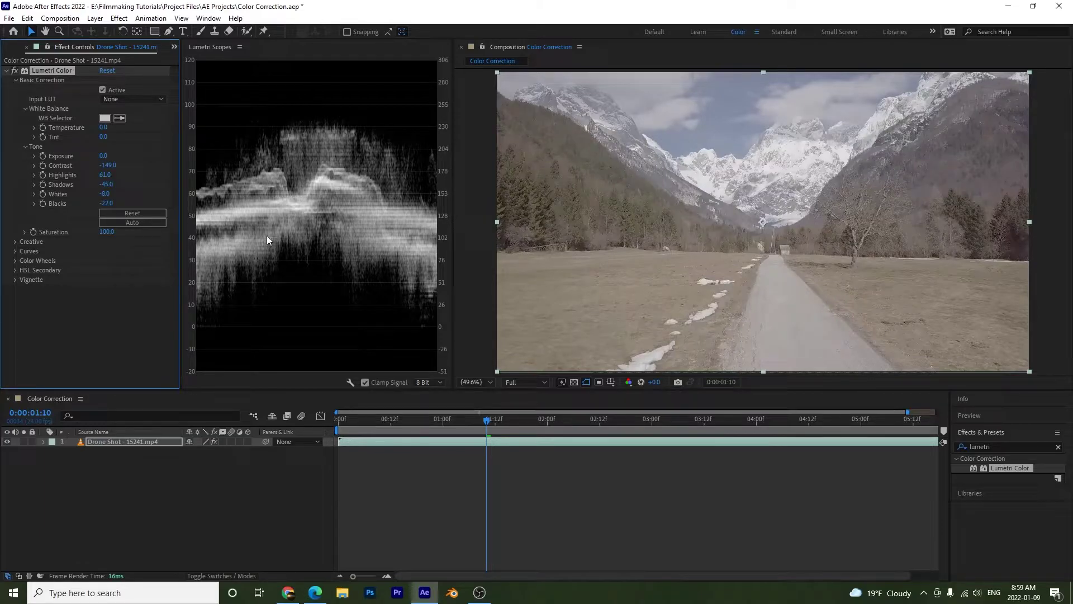
left_click_drag(103, 166, 299, 170)
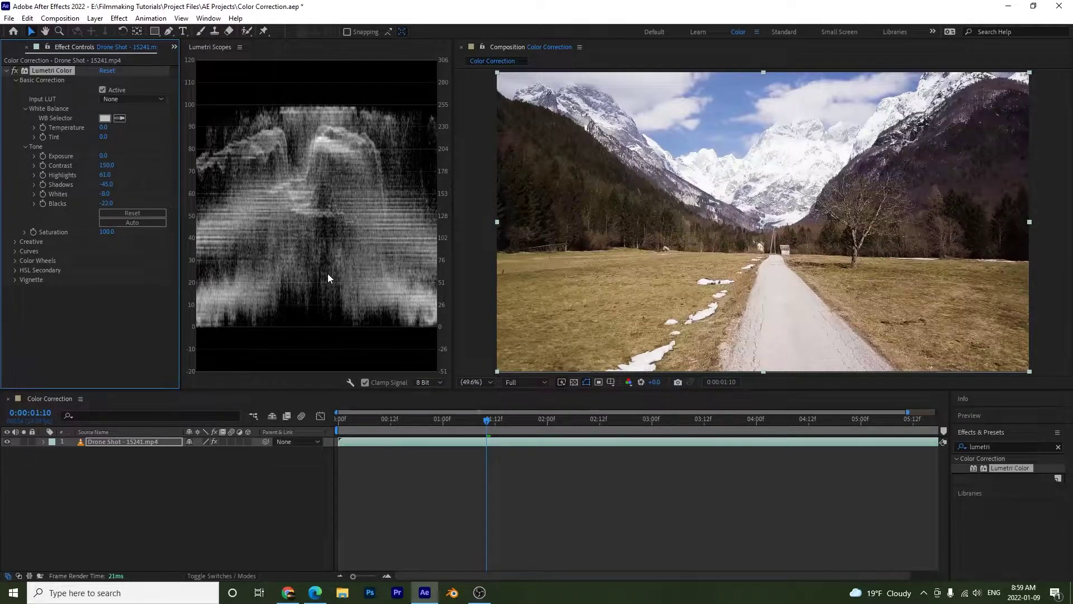
left_click(107, 166)
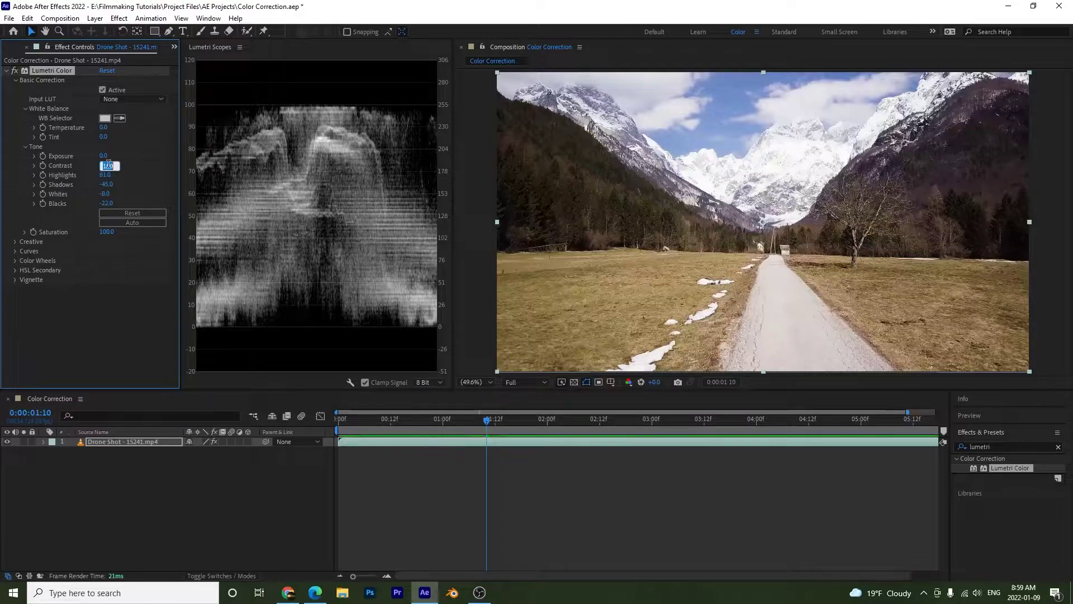
type("0")
key("Return")
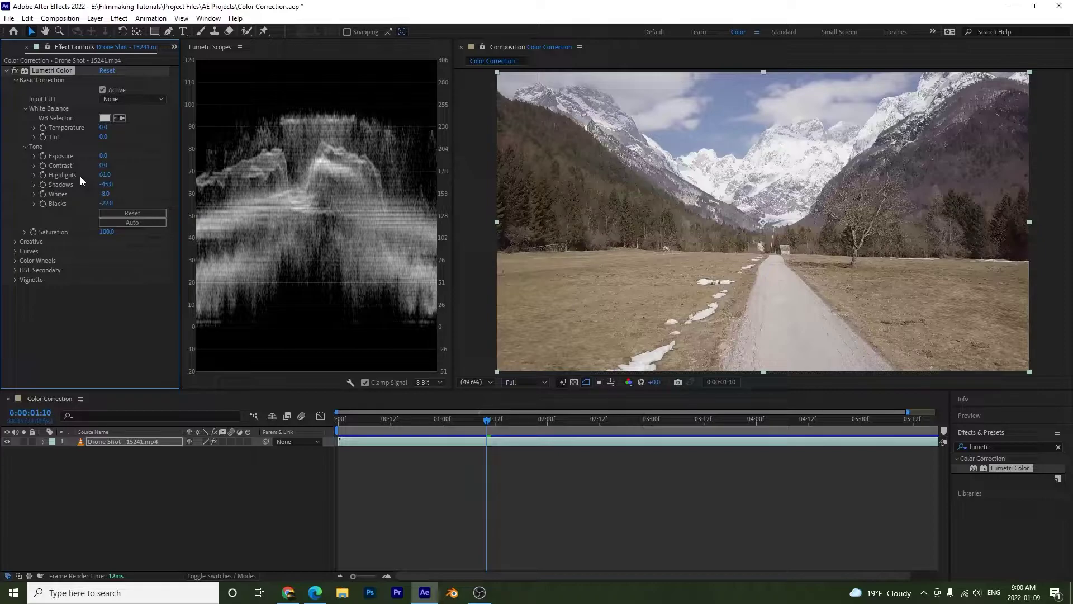
Step: Compare the shot with Basic Correction turned off and back on
left_click(102, 89)
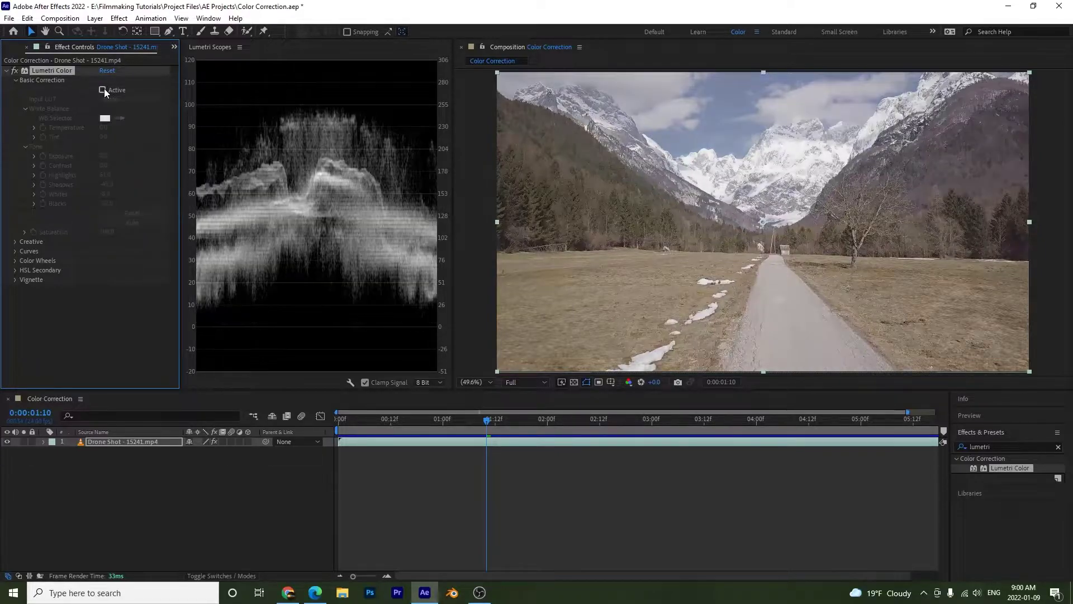
left_click(102, 89)
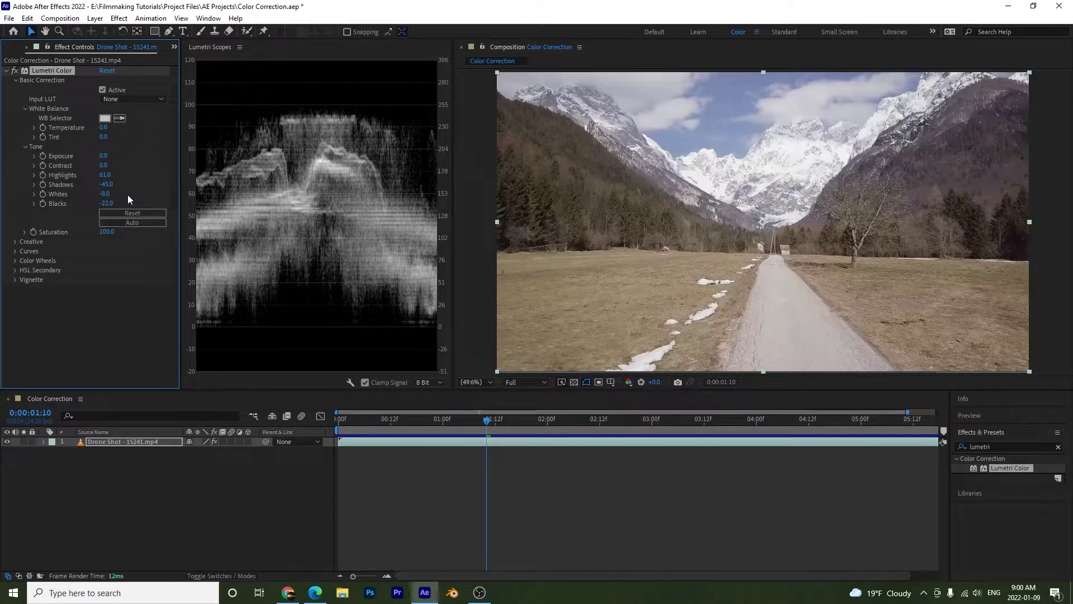
Step: Try resetting the Tone settings and applying the automatic Tone adjustment, and undo these changes
left_click(140, 213)
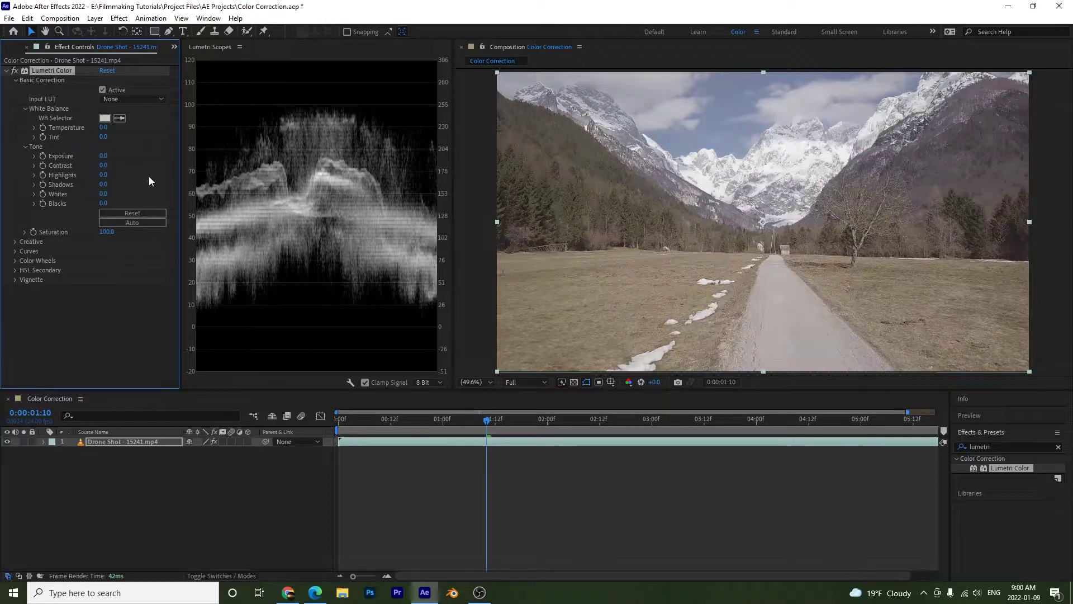
left_click(138, 222)
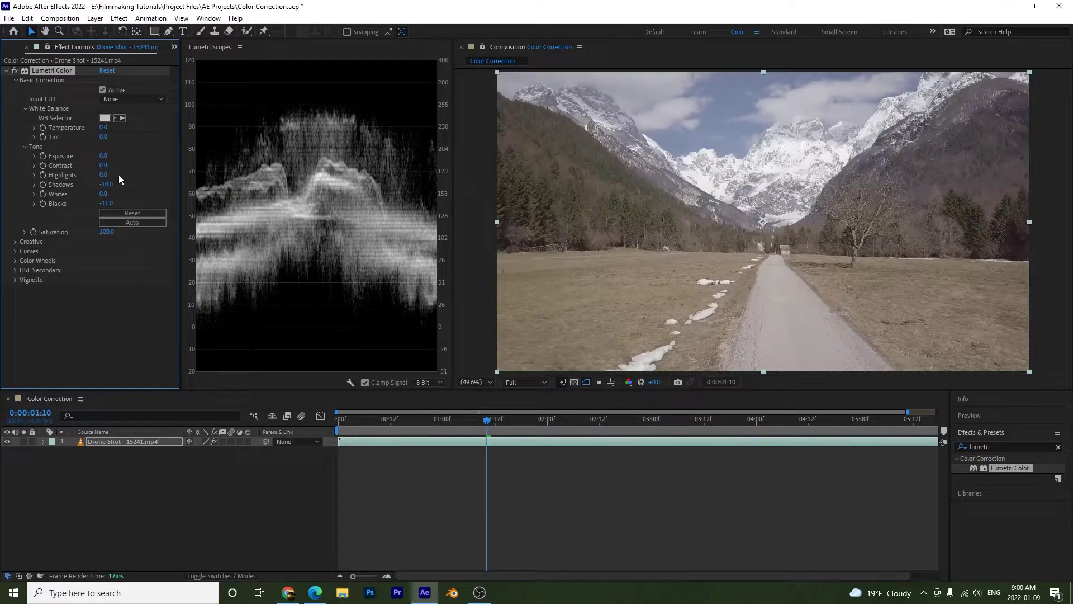
key("ctrl+z")
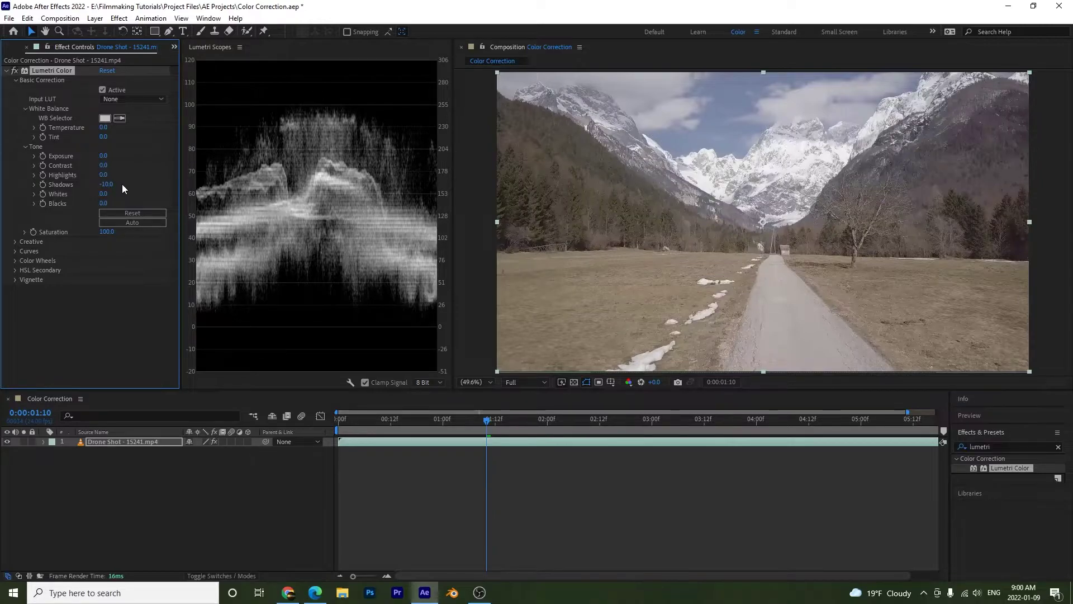
key("ctrl+z")
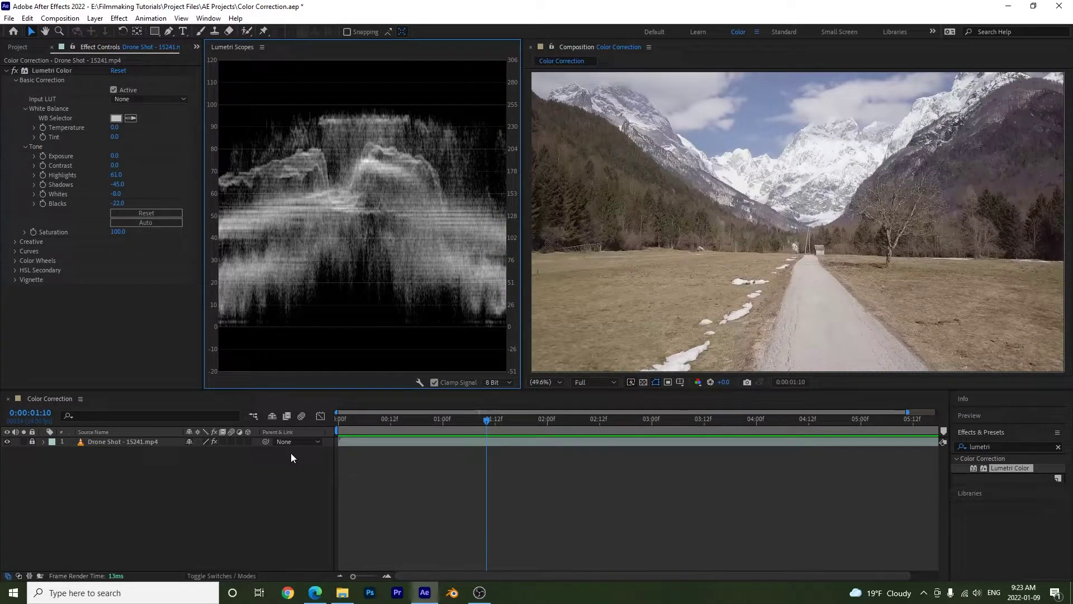
Step: Raise the Basic Correction Saturation to 125 and bring it down to 115
left_click(139, 246)
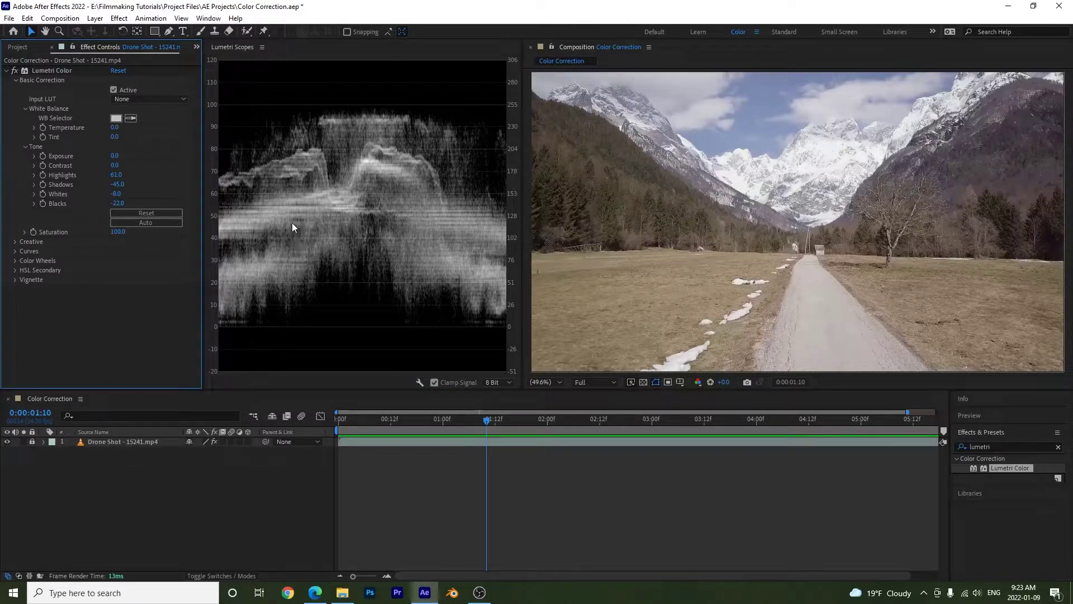
left_click(118, 232)
type("125")
key("Return")
left_click_drag(119, 235, 114, 235)
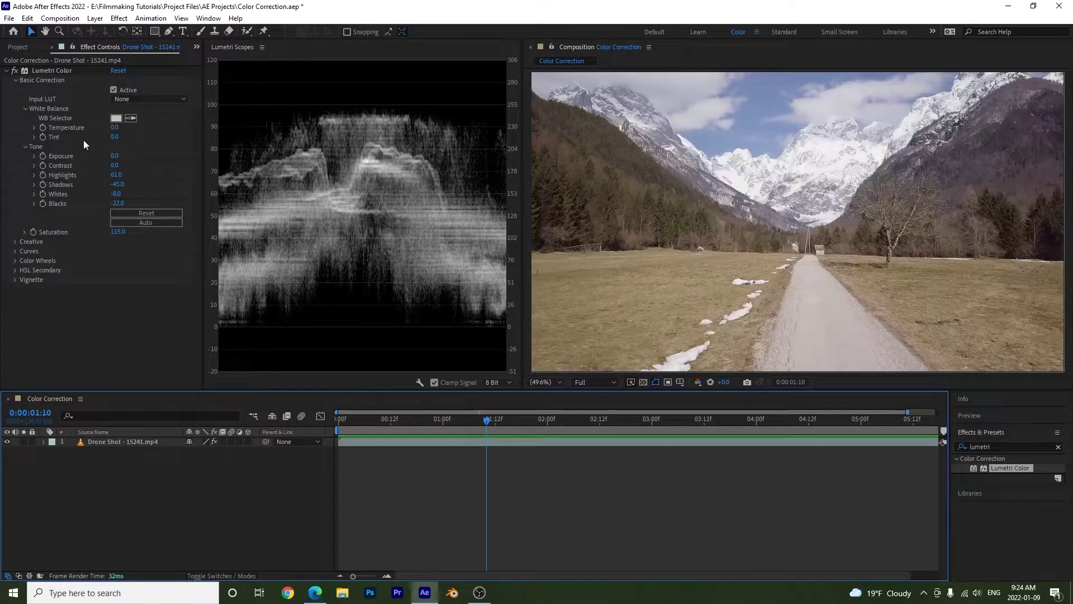
Step: Reset the whole Lumetri Color effect, collapse Basic Correction and expand Curves, checking the Creative settings briefly
left_click(118, 71)
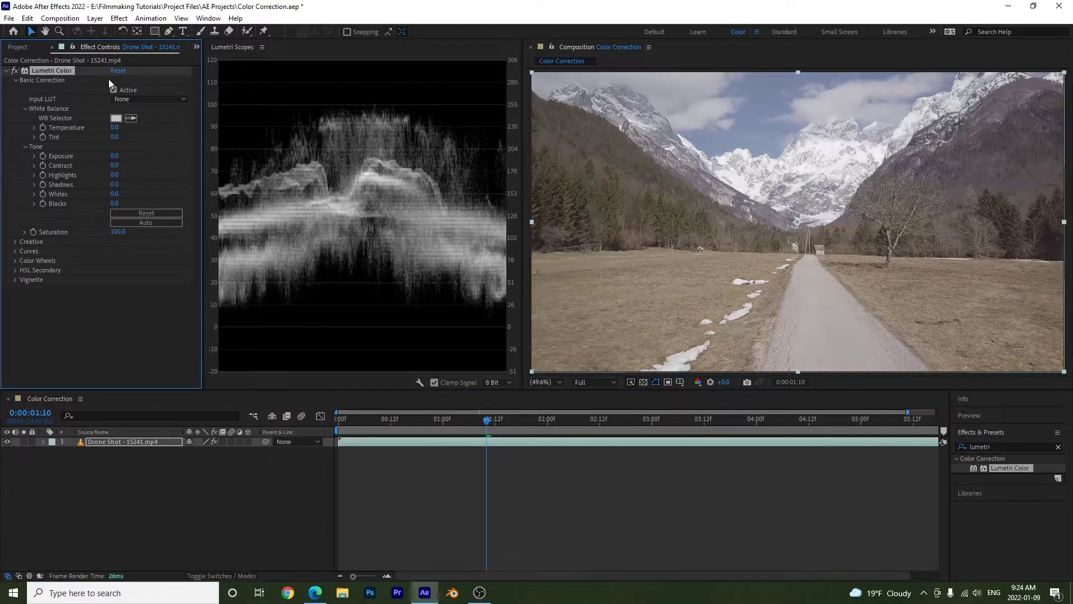
left_click(15, 80)
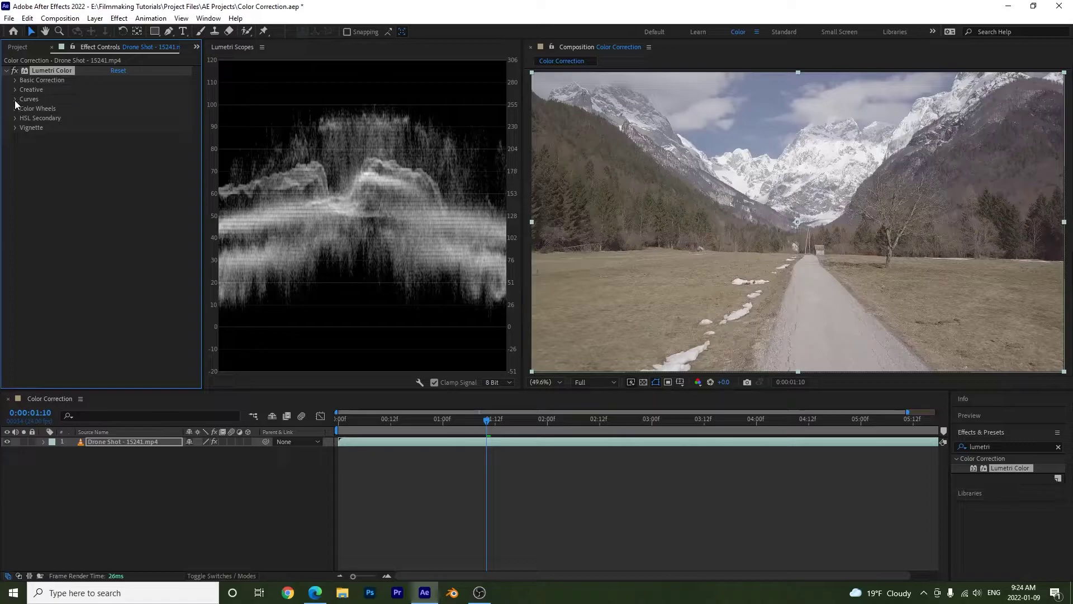
left_click(15, 100)
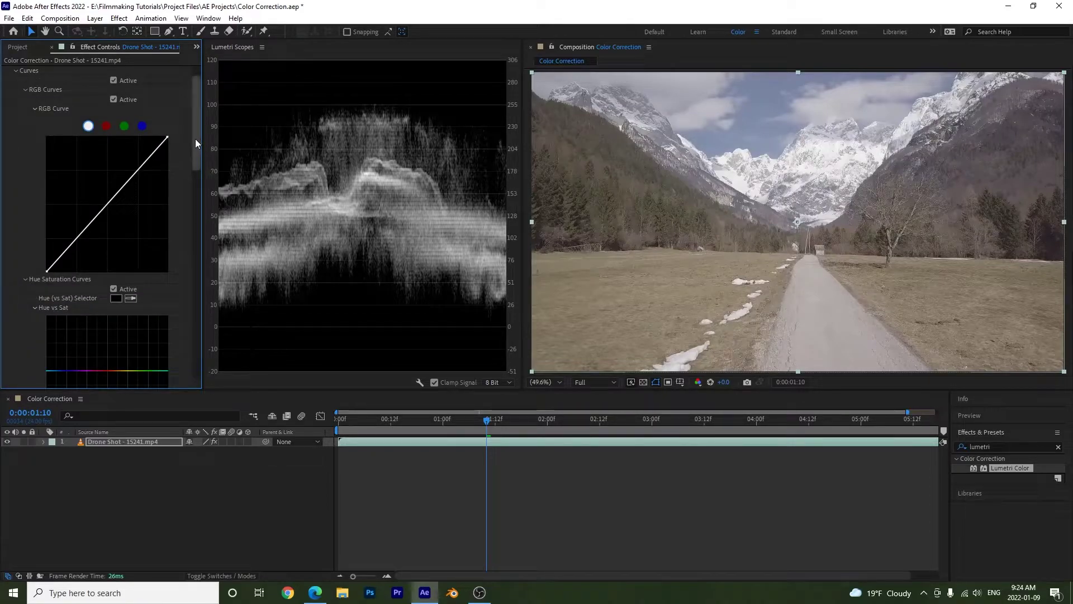
scroll(196, 143, "up", 1)
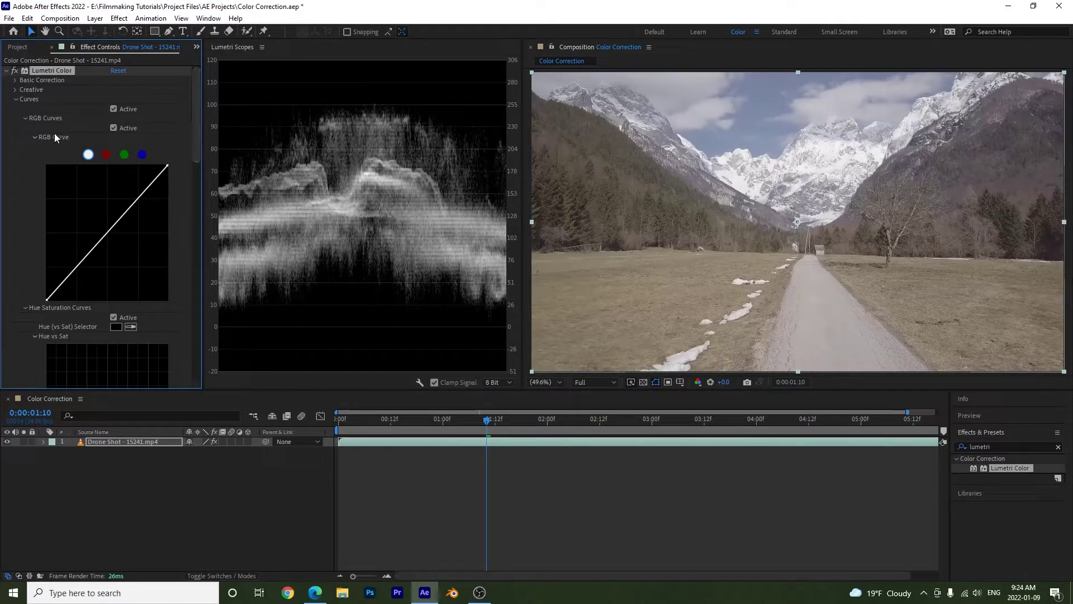
left_click(14, 88)
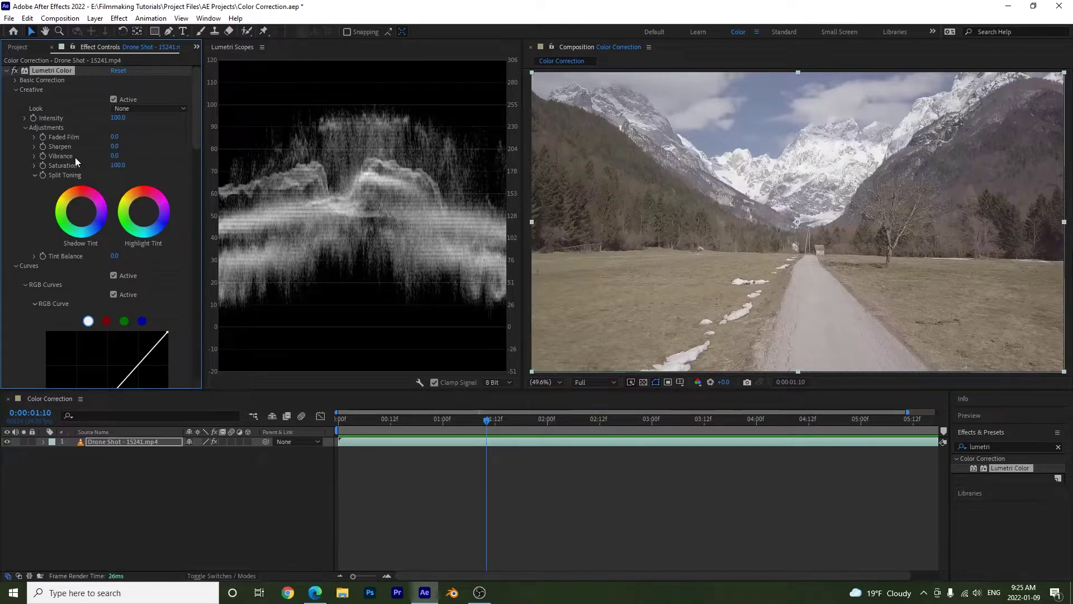
left_click(16, 89)
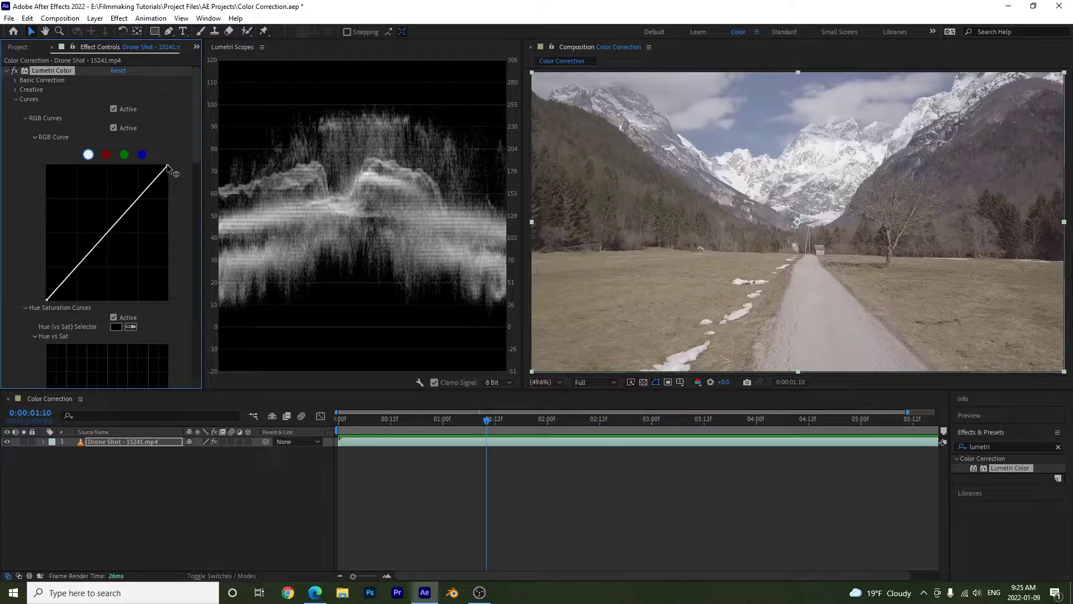
Step: Try moving the white RGB curve's endpoints and adding shadow, midtone and highlight points, and reset the curve to a straight line
left_click_drag(167, 166, 188, 150)
mouse_move(46, 299)
left_mouse_down()
mouse_move(78, 303)
mouse_move(35, 296)
mouse_move(36, 259)
mouse_move(42, 303)
left_mouse_up()
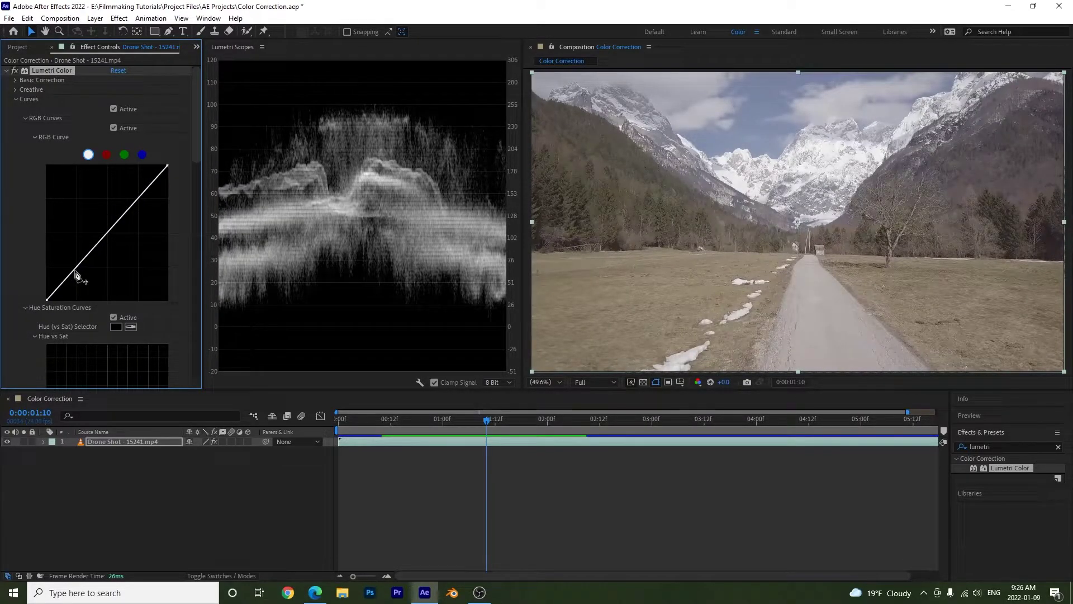
left_click_drag(76, 275, 79, 269)
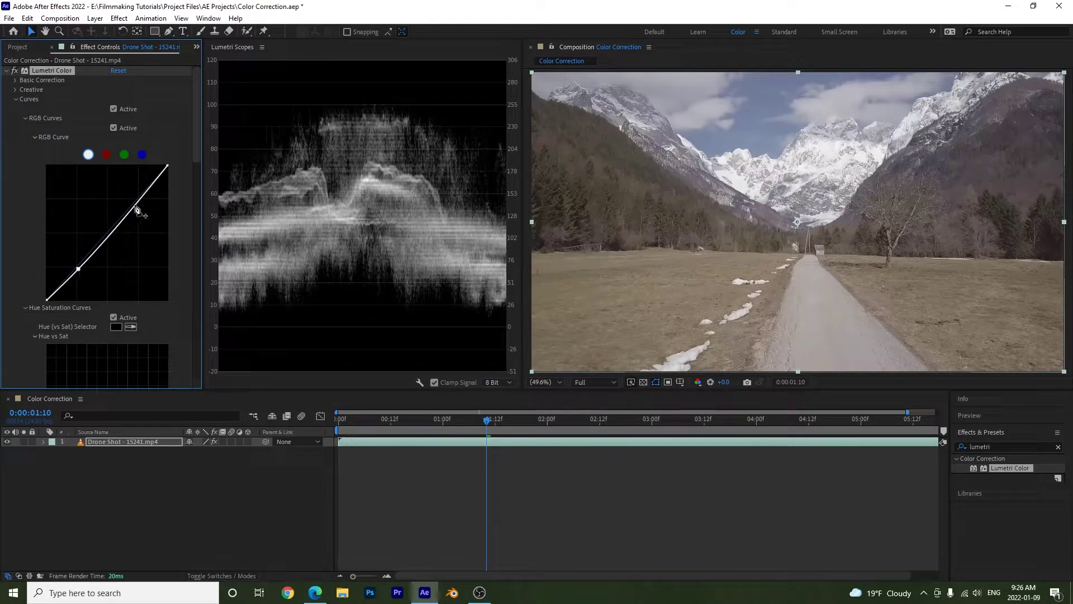
left_click_drag(137, 209, 127, 199)
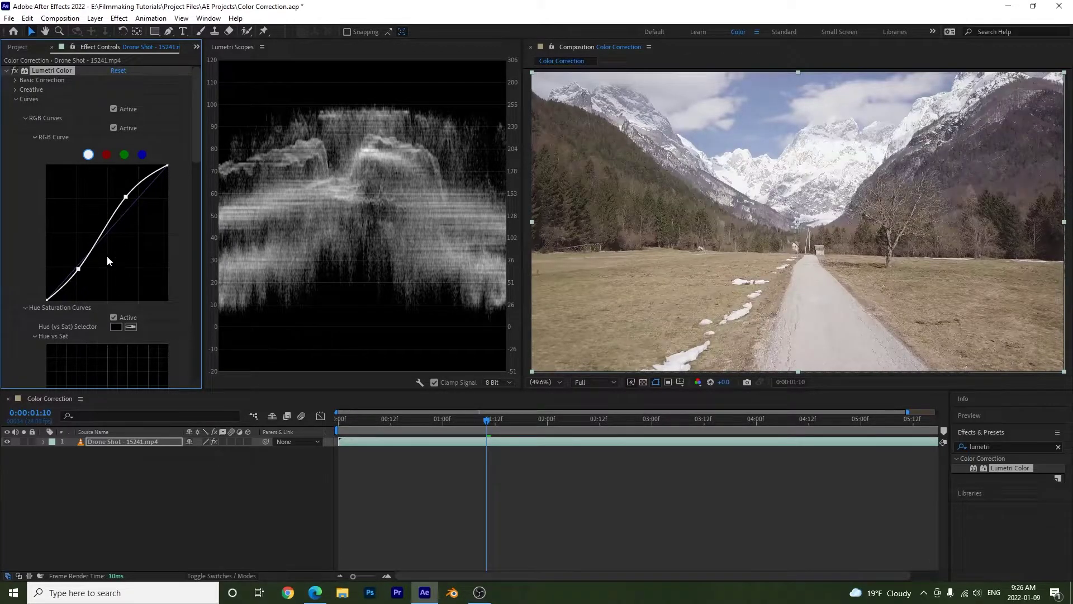
left_click_drag(100, 243, 99, 231)
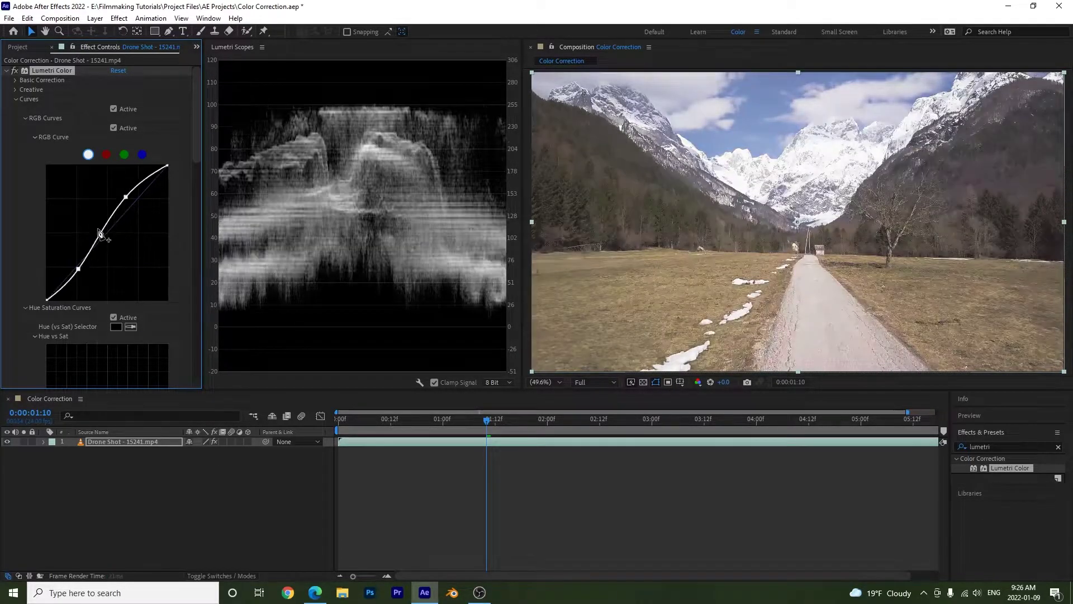
left_click_drag(71, 289, 69, 267)
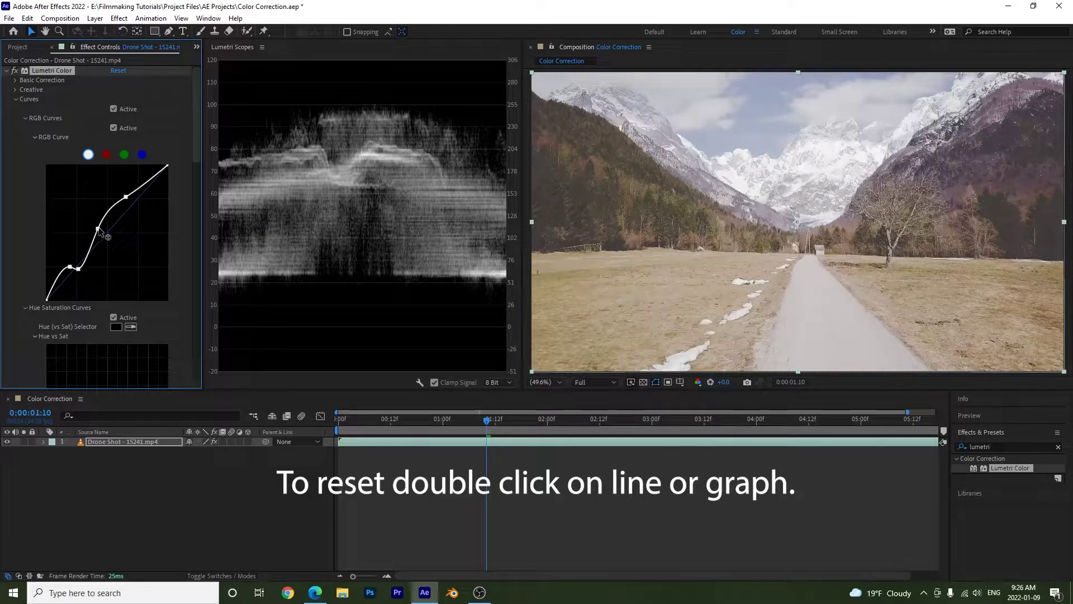
double_click(100, 232)
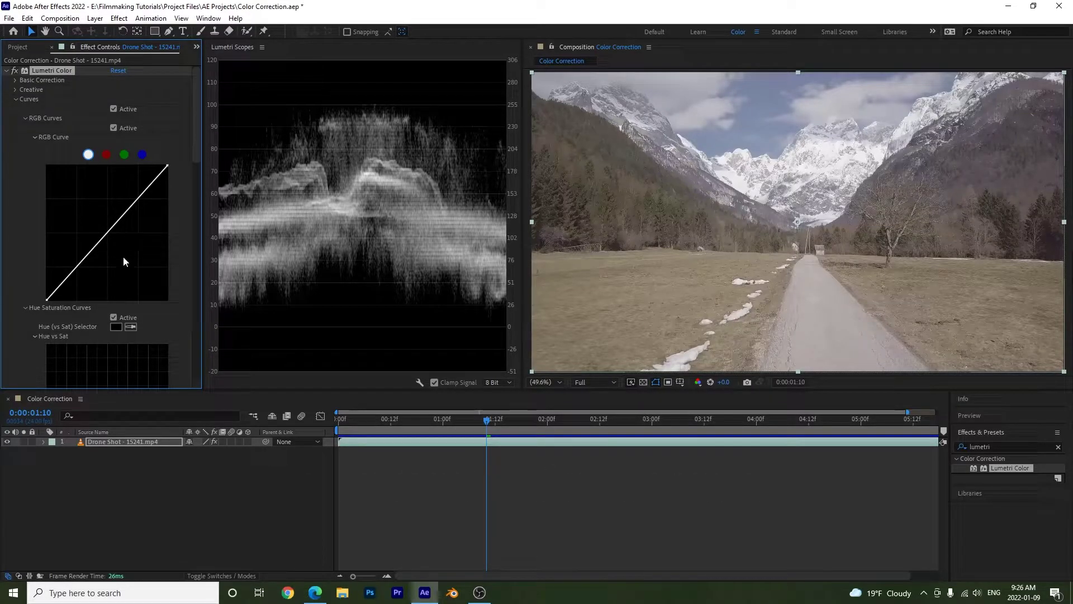
Step: Shape the white RGB curve into a gentle S by moving both endpoints slightly inward, raising the highlights and lowering the shadows
left_click_drag(47, 300, 56, 301)
left_click_drag(167, 166, 162, 166)
left_click_drag(132, 206, 132, 200)
left_click_drag(86, 263, 87, 273)
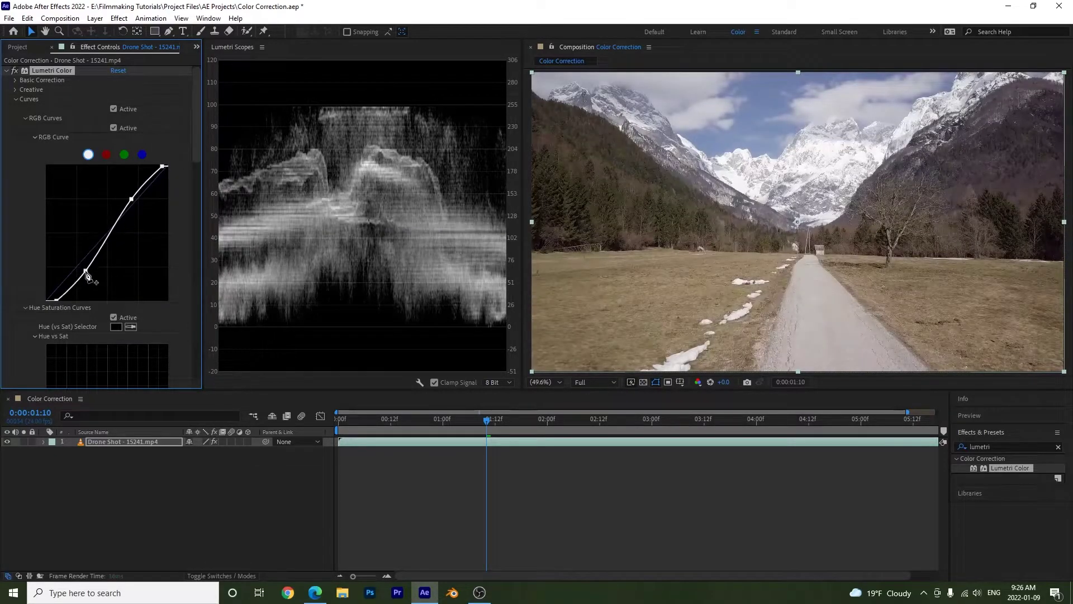
left_click(15, 80)
left_click(15, 80)
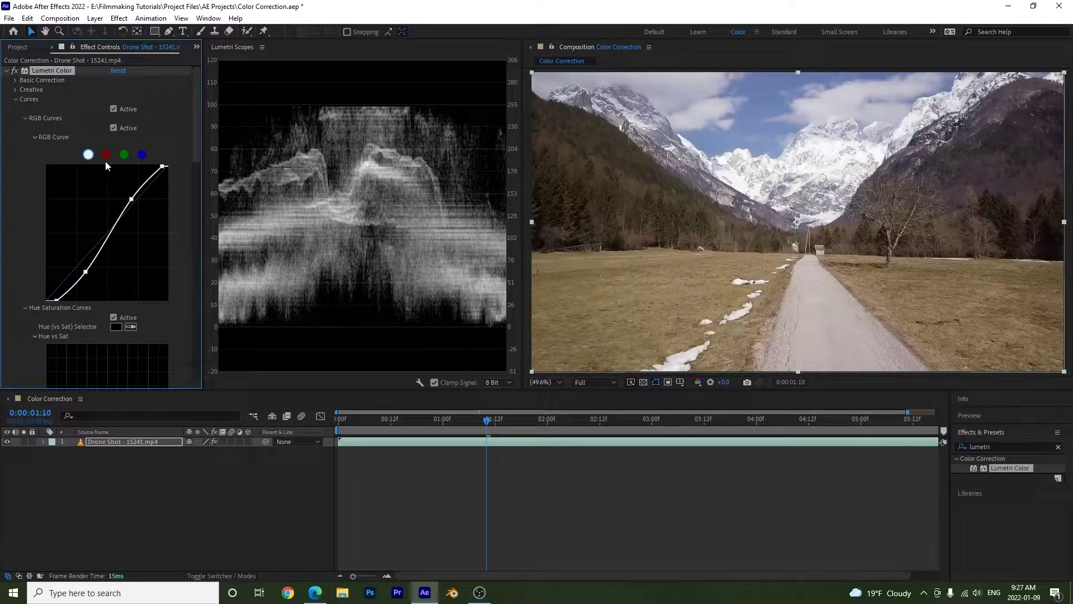
Step: Look through the red, green and blue channel curves, and make the red curve active
left_click(105, 156)
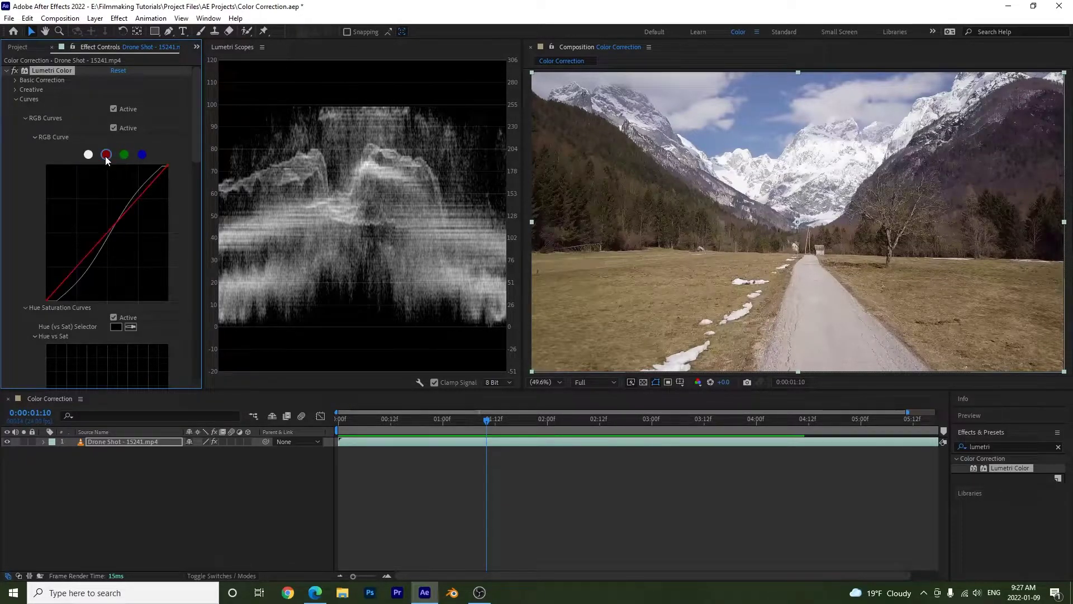
left_click(124, 154)
left_click(143, 155)
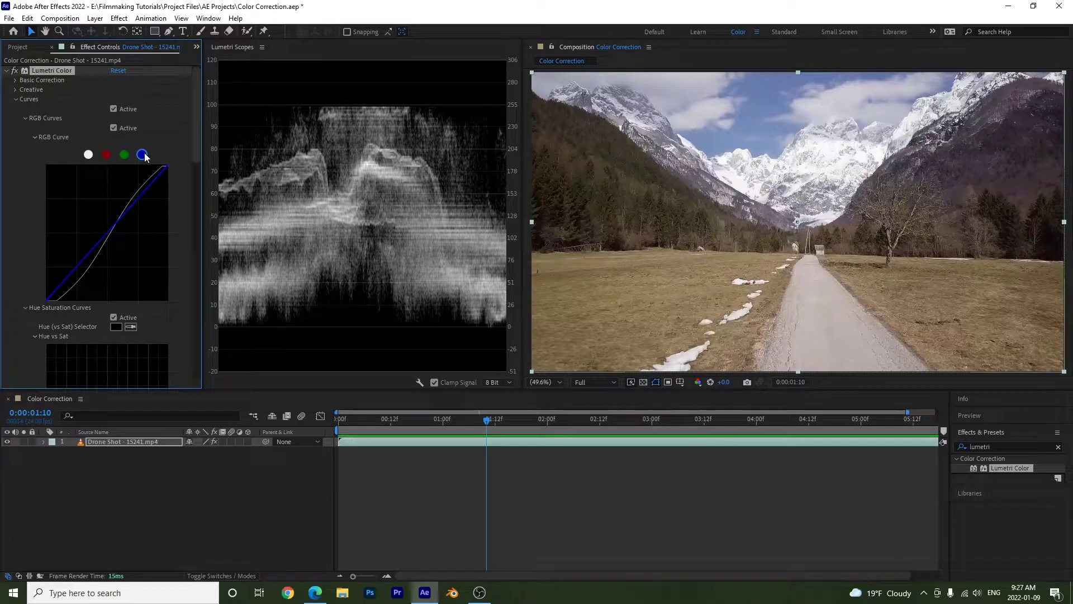
left_click(106, 159)
Step: Replace the luma waveform in Lumetri Scopes with the Parade (RGB) scope, using the RGB parade type
right_click(422, 382)
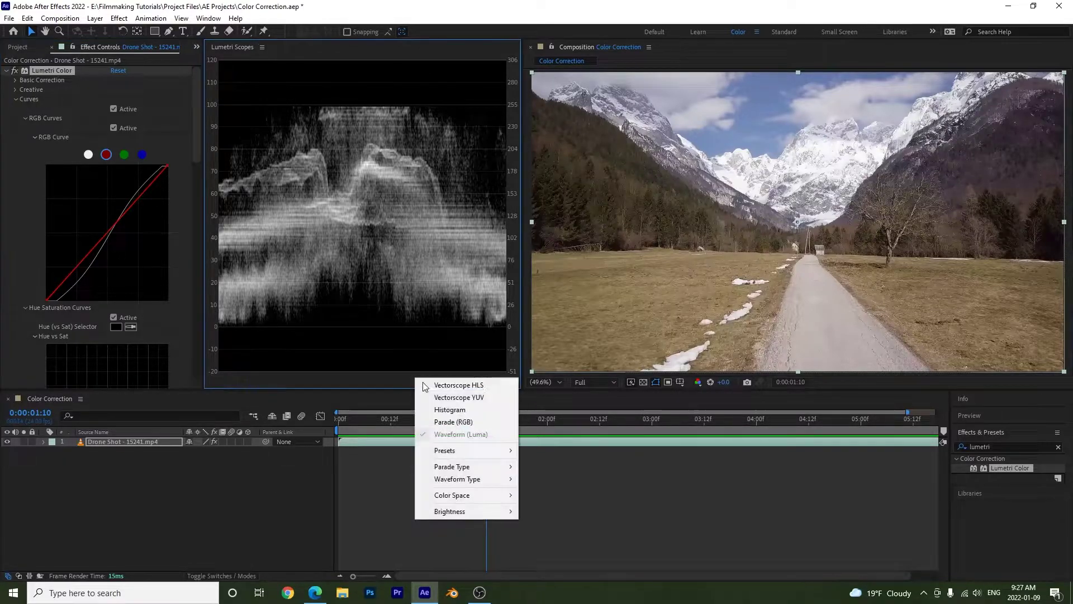
left_click(437, 422)
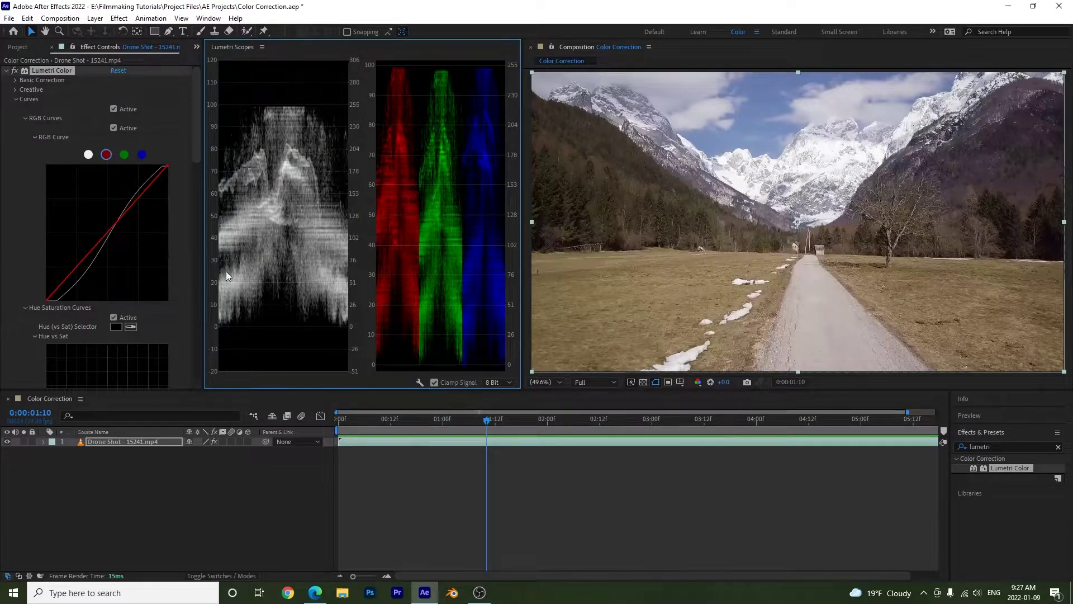
left_click(419, 385)
left_click(472, 437)
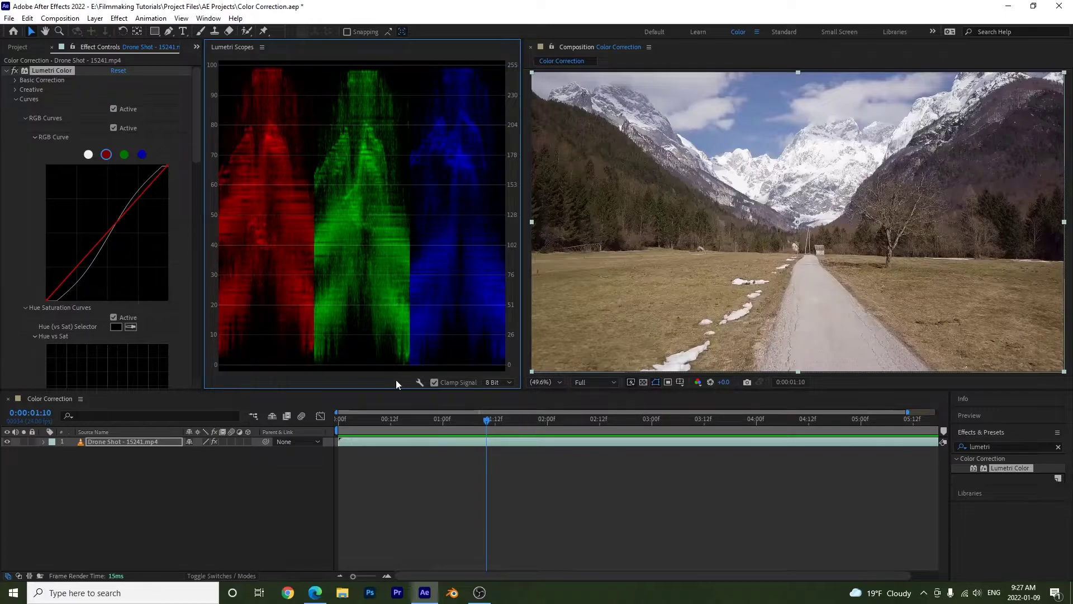
left_click(419, 383)
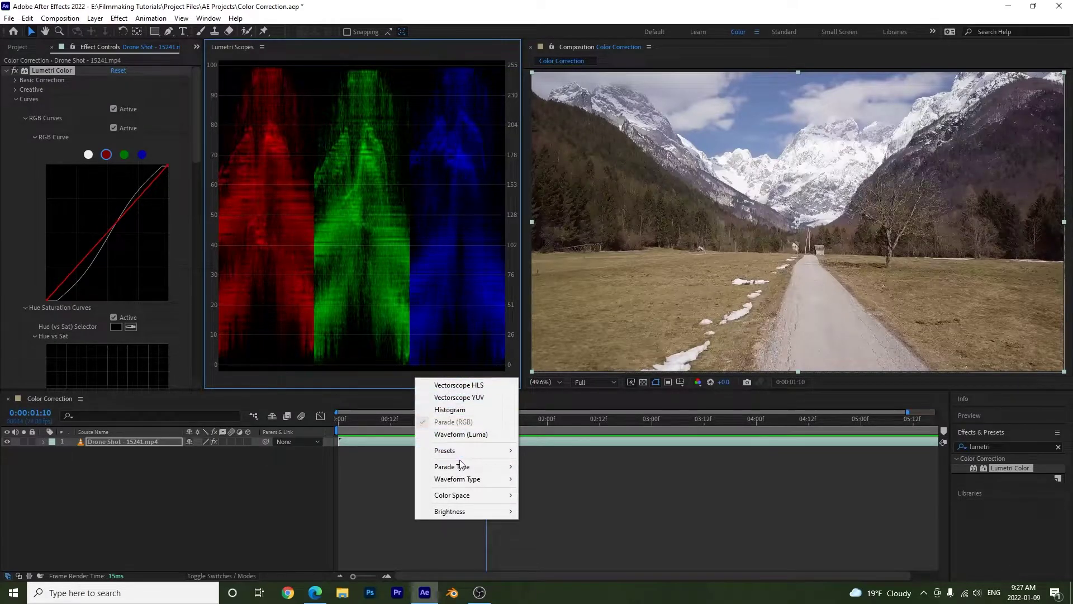
mouse_move(462, 466)
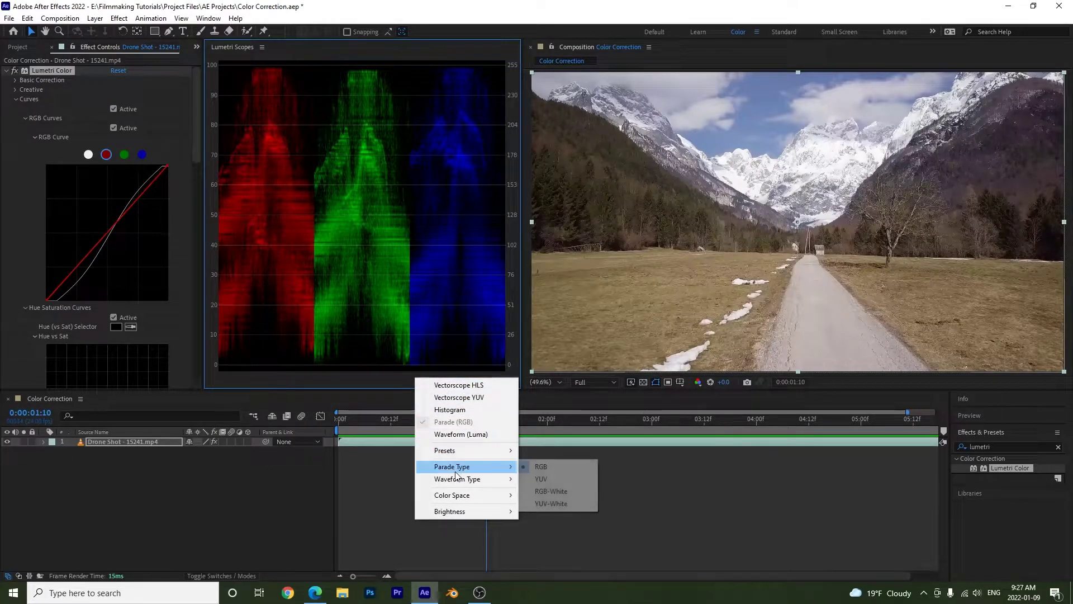
left_click(562, 471)
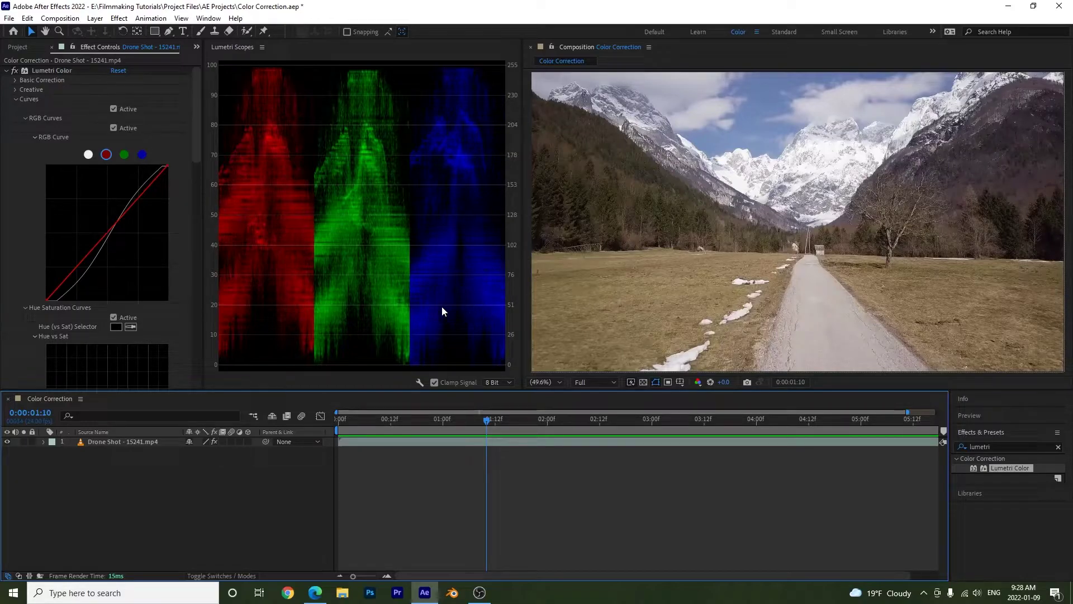
Step: Shape the red curve into a gentle S by pulling both endpoints slightly inward, lowering the shadows and raising the highlights
left_click(166, 166)
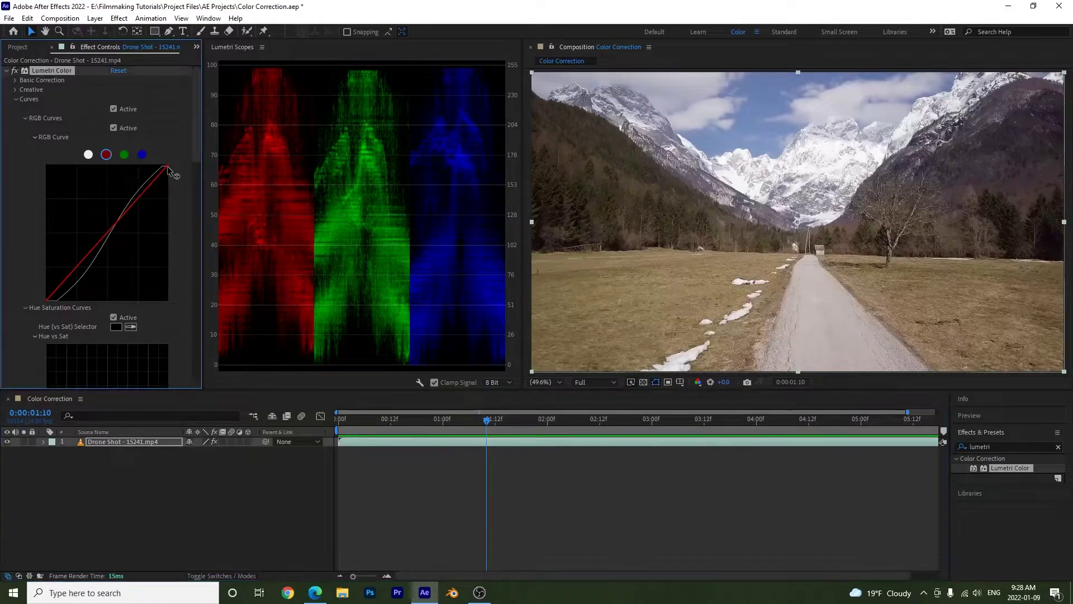
mouse_move(167, 166)
left_mouse_down()
mouse_move(179, 221)
mouse_move(186, 164)
mouse_move(169, 168)
left_mouse_up()
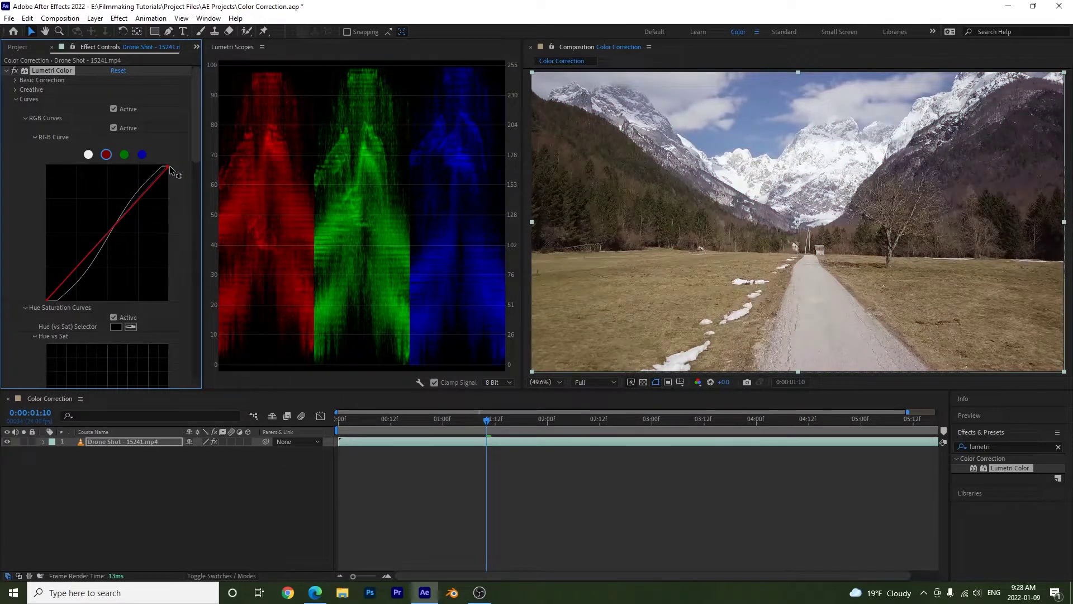
left_click_drag(169, 166, 163, 166)
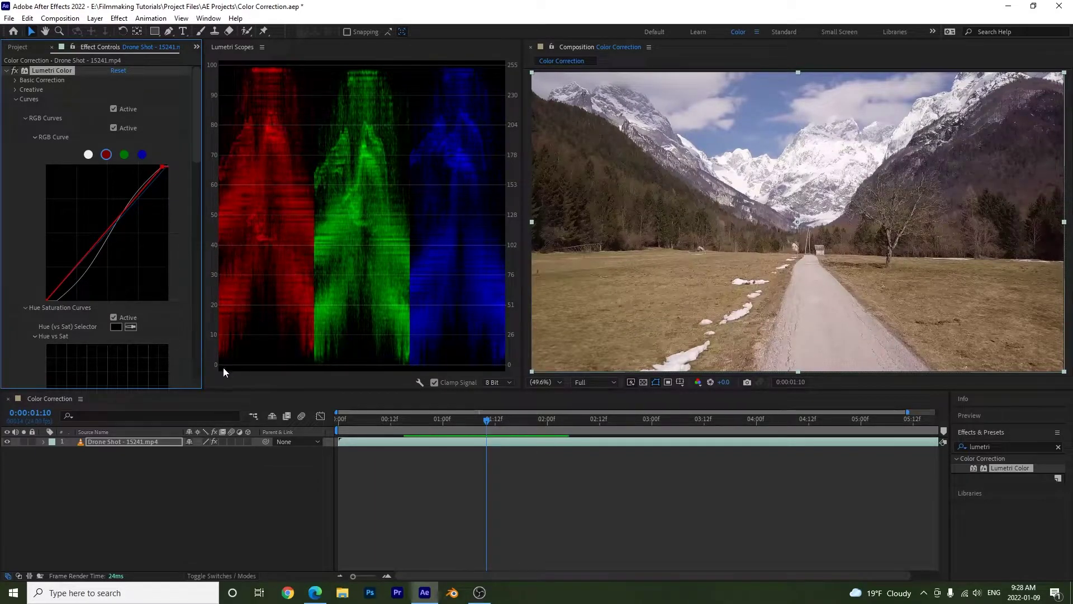
left_click_drag(52, 303, 53, 304)
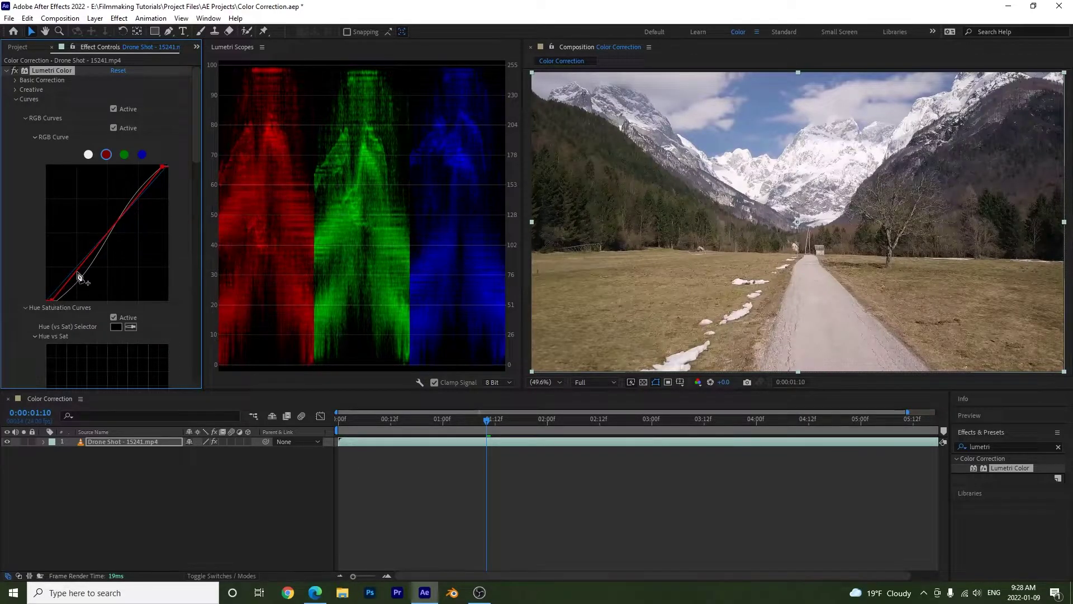
left_click_drag(79, 276, 81, 281)
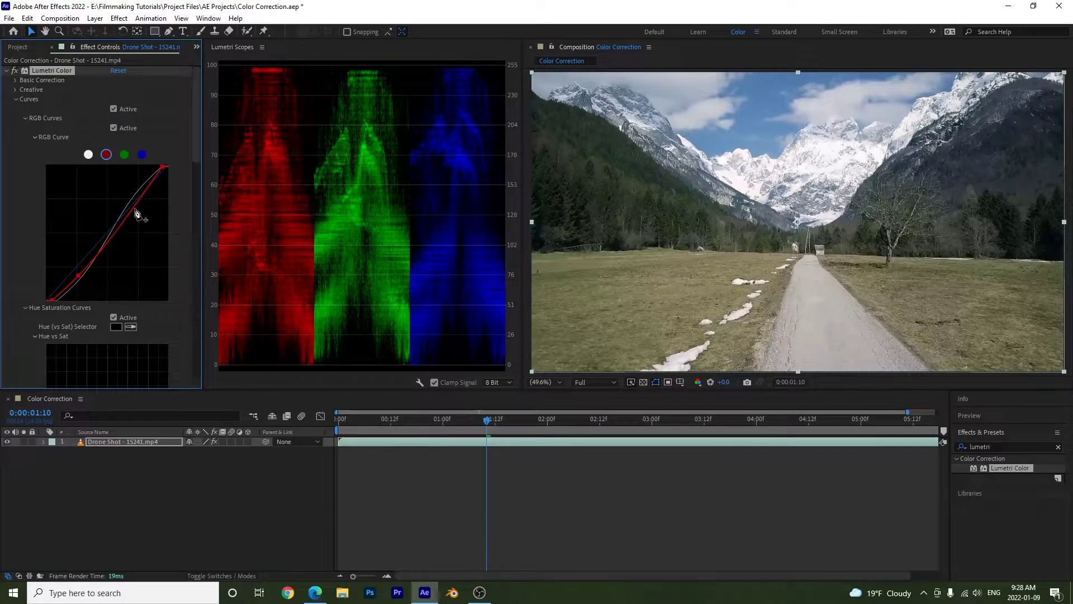
left_click_drag(137, 210, 131, 193)
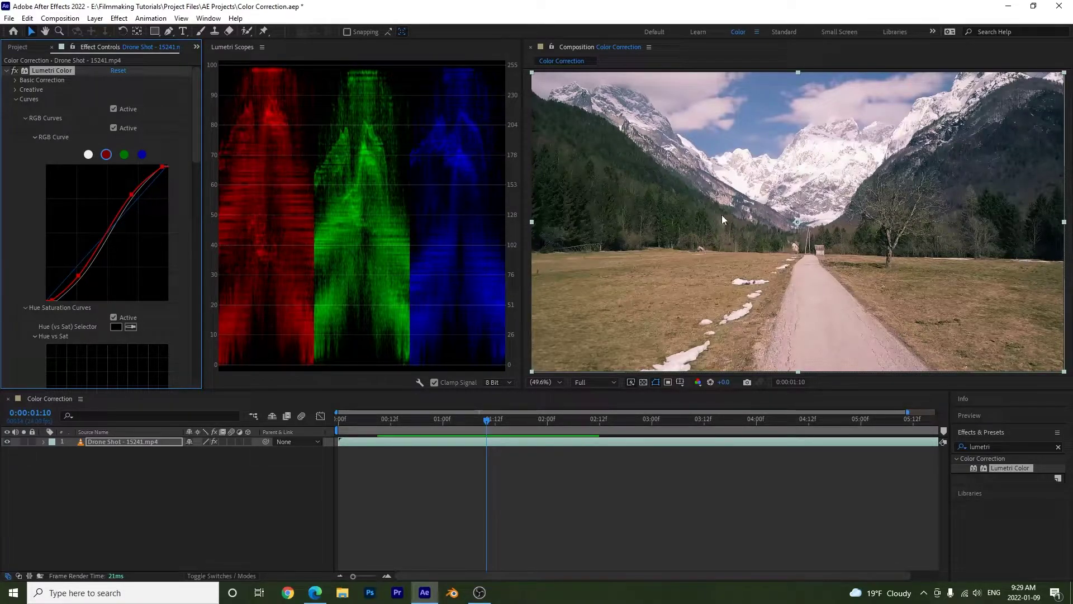
Step: Move the green curve's shadow endpoint slightly inward and raise its highlights with a new point
left_click(124, 156)
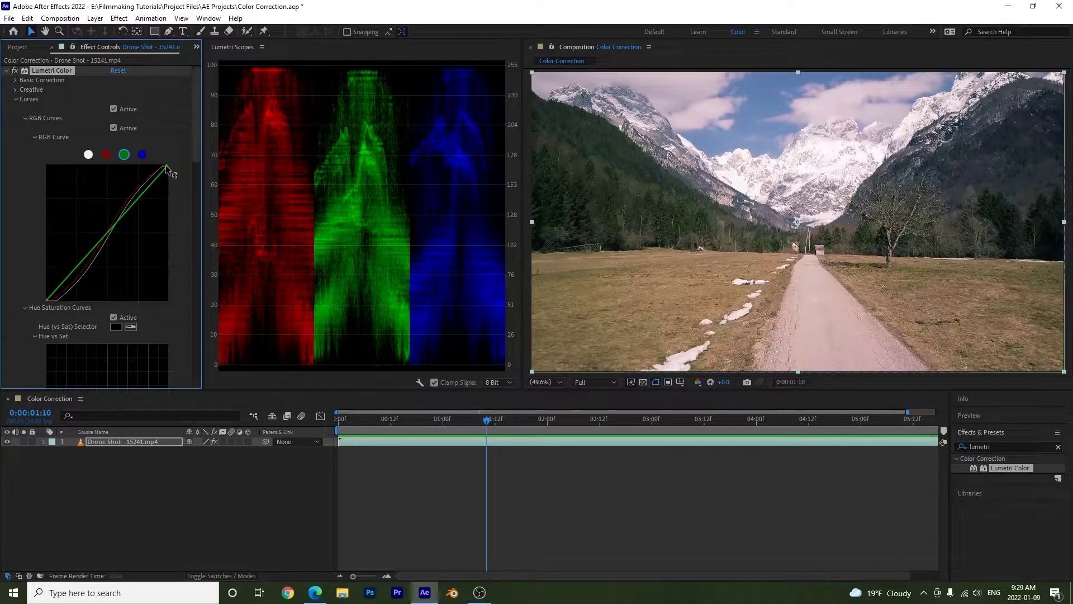
left_click_drag(48, 300, 53, 300)
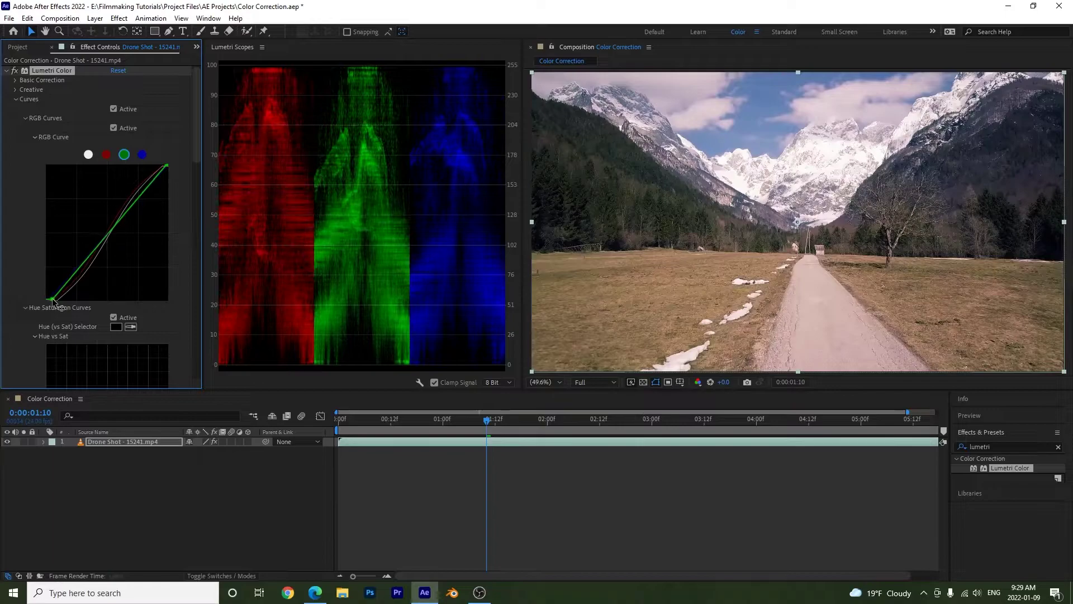
left_click_drag(139, 199, 139, 192)
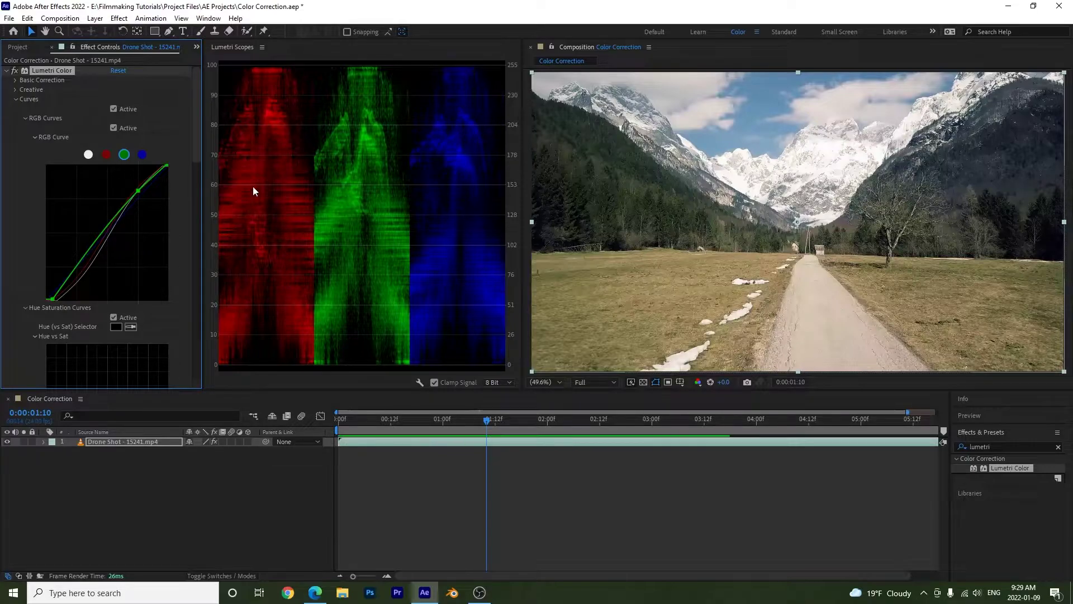
Step: Fine-tune the blue curve at its shadow endpoint and with a point in the upper midtones
left_click(142, 154)
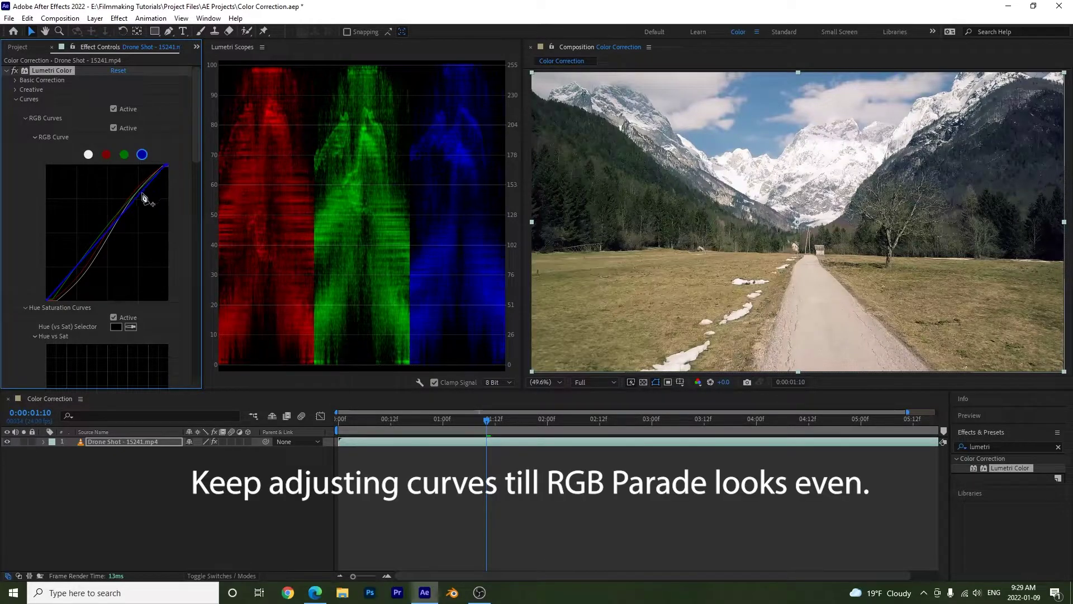
mouse_move(49, 303)
left_mouse_down()
mouse_move(59, 305)
mouse_move(46, 301)
left_mouse_up()
left_click_drag(131, 206, 133, 208)
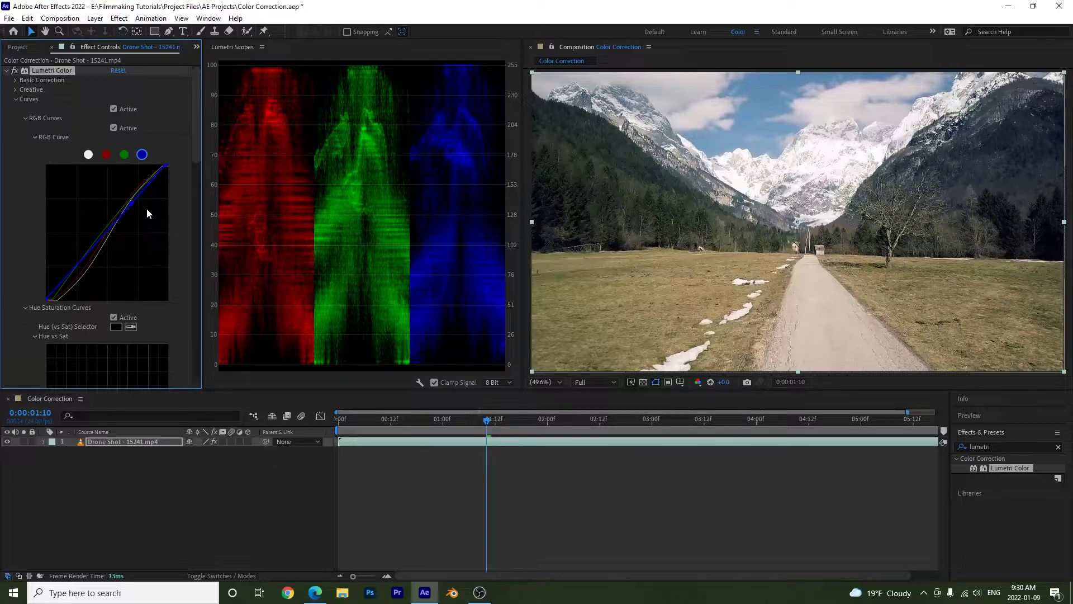
Step: Raise the green curve's highlights a little further, lower its shadows slightly, and make the blue curve active
left_click(124, 155)
left_click_drag(135, 197, 139, 187)
left_click_drag(90, 252, 92, 254)
left_click(142, 155)
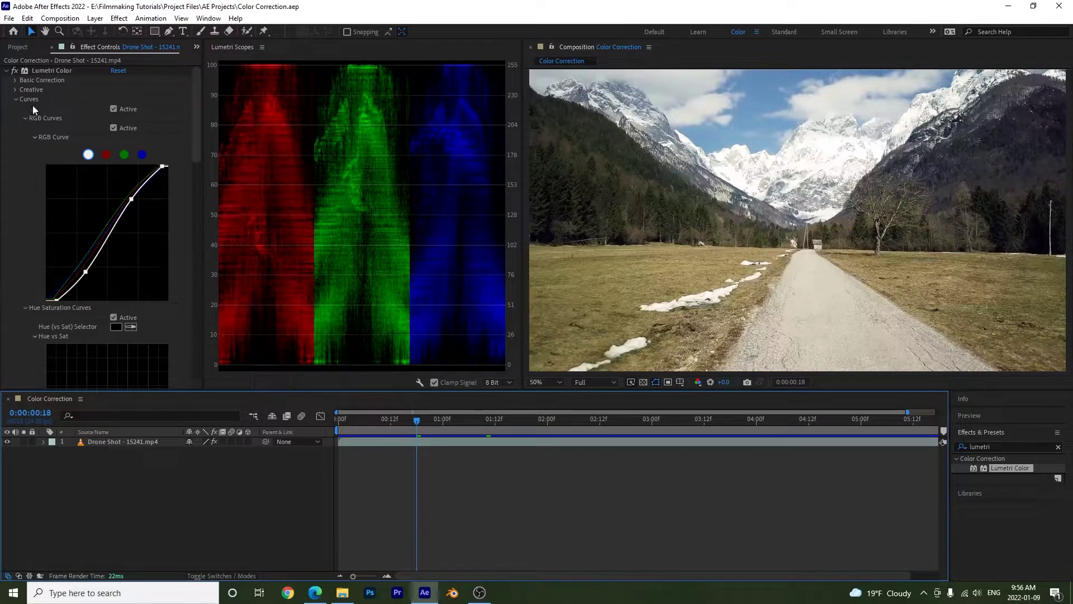
Step: Collapse Curves, expand Color Wheels, and replace the Parade (RGB) scope with Vectorscope YUV in Lumetri Scopes
left_click(15, 99)
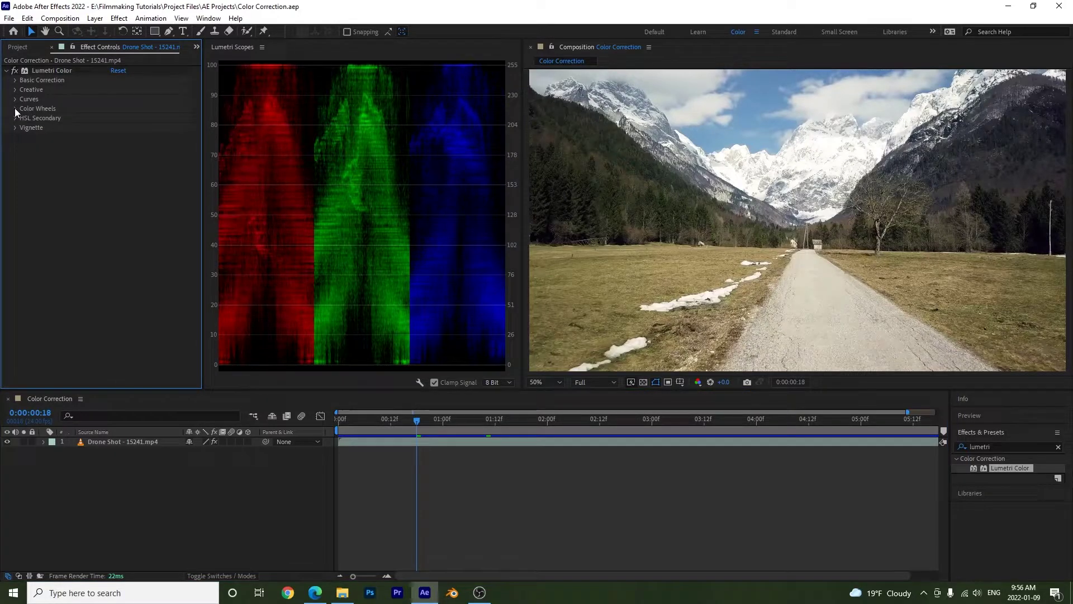
left_click(16, 109)
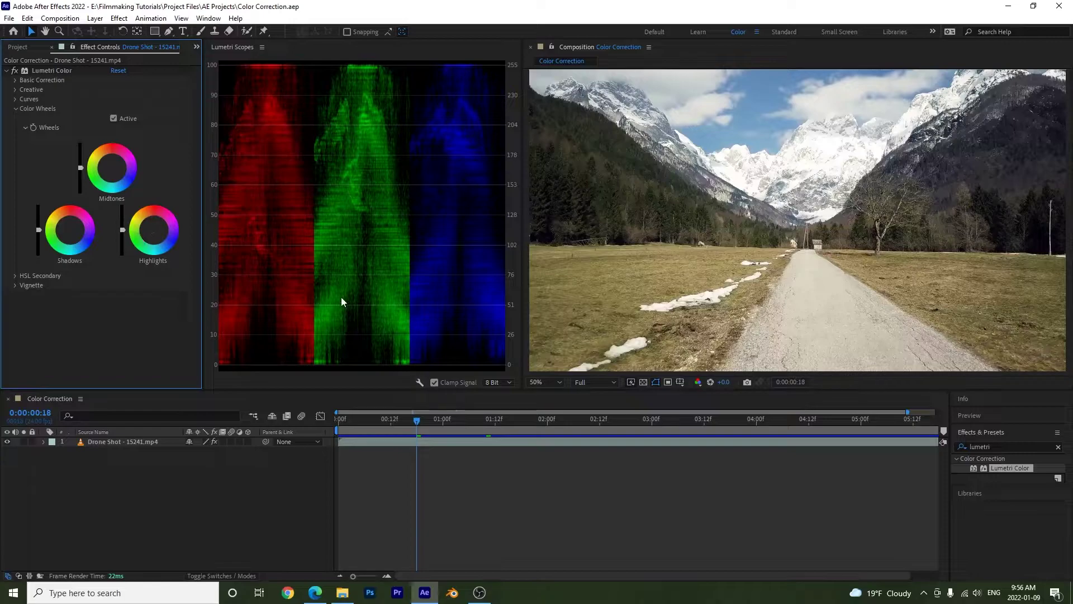
left_click(419, 383)
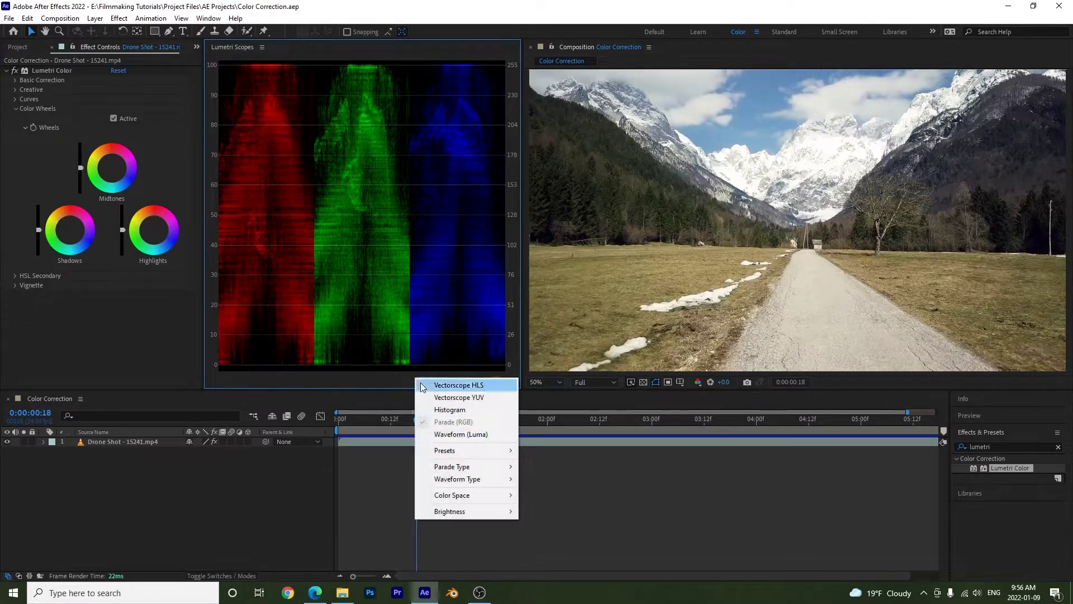
left_click(446, 399)
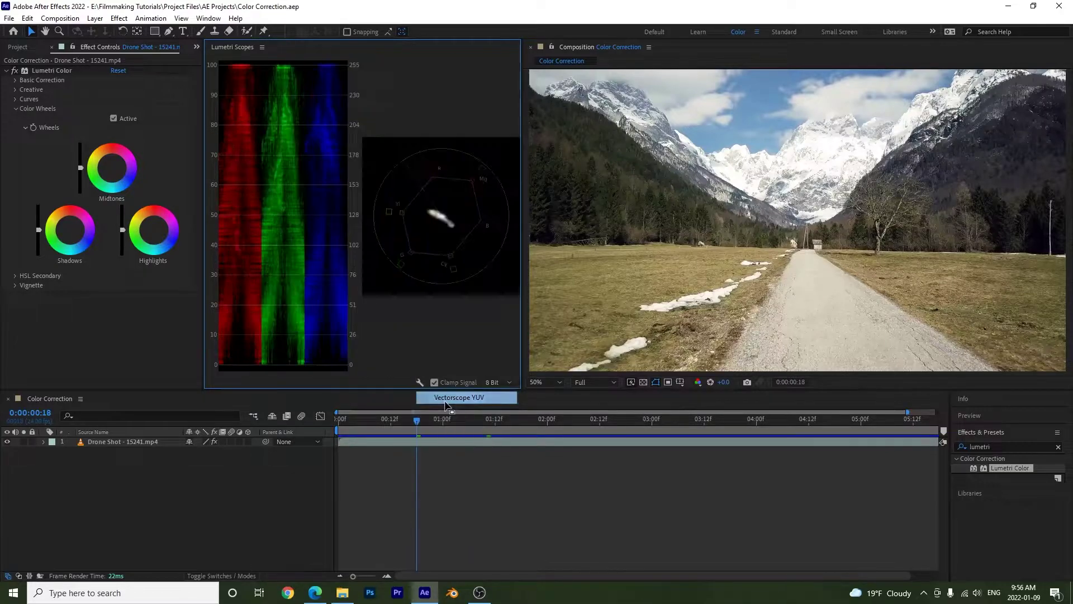
left_click(420, 385)
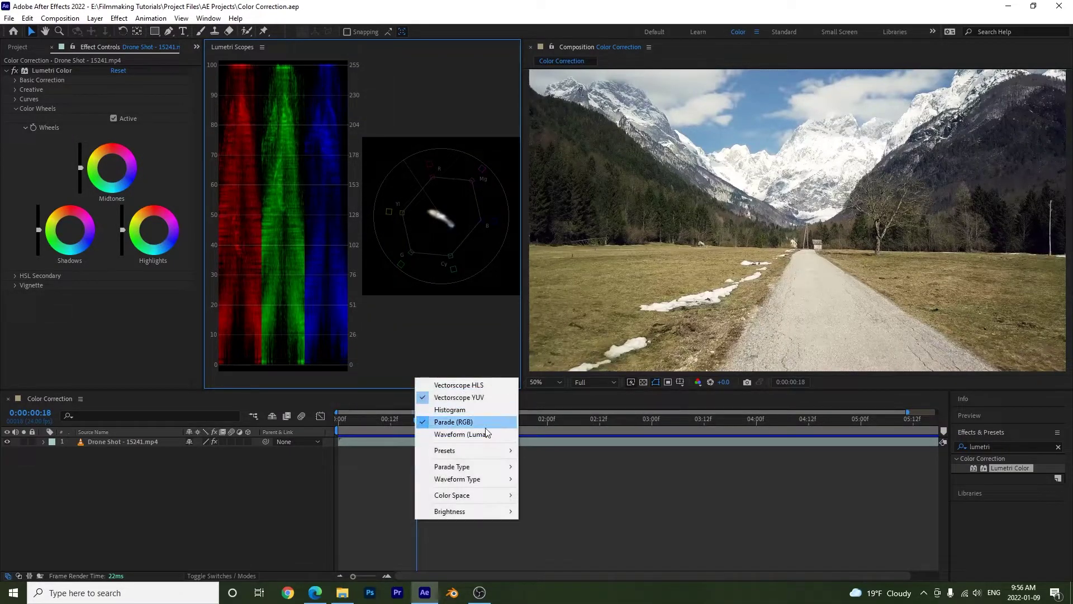
left_click(467, 425)
left_click(419, 384)
mouse_move(477, 472)
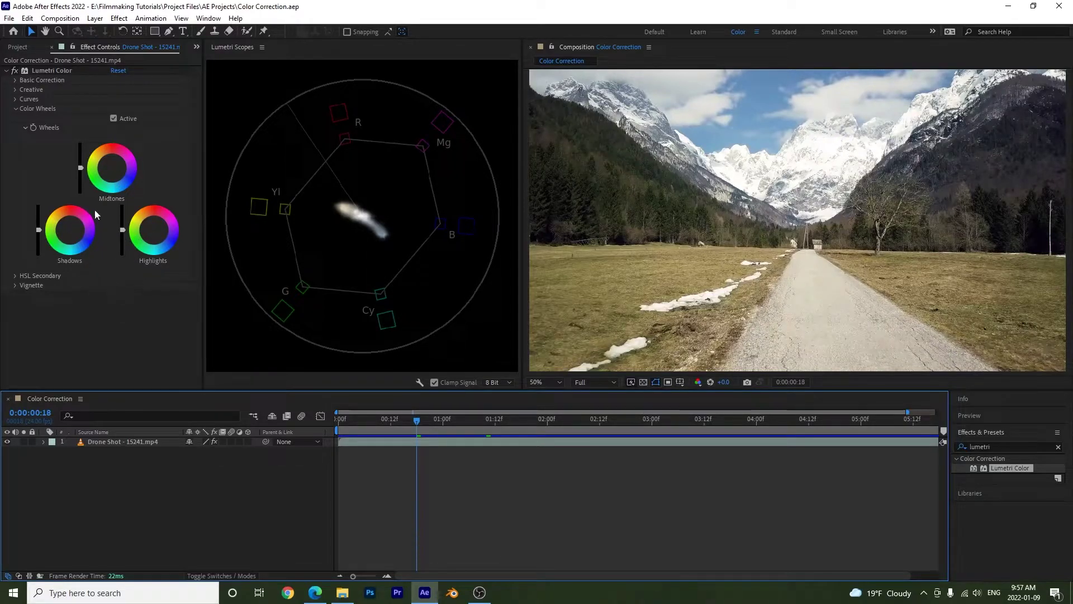
Step: Try small color shifts on the Shadows, Midtones and Highlights wheels, and reset each wheel to neutral
left_click(165, 263)
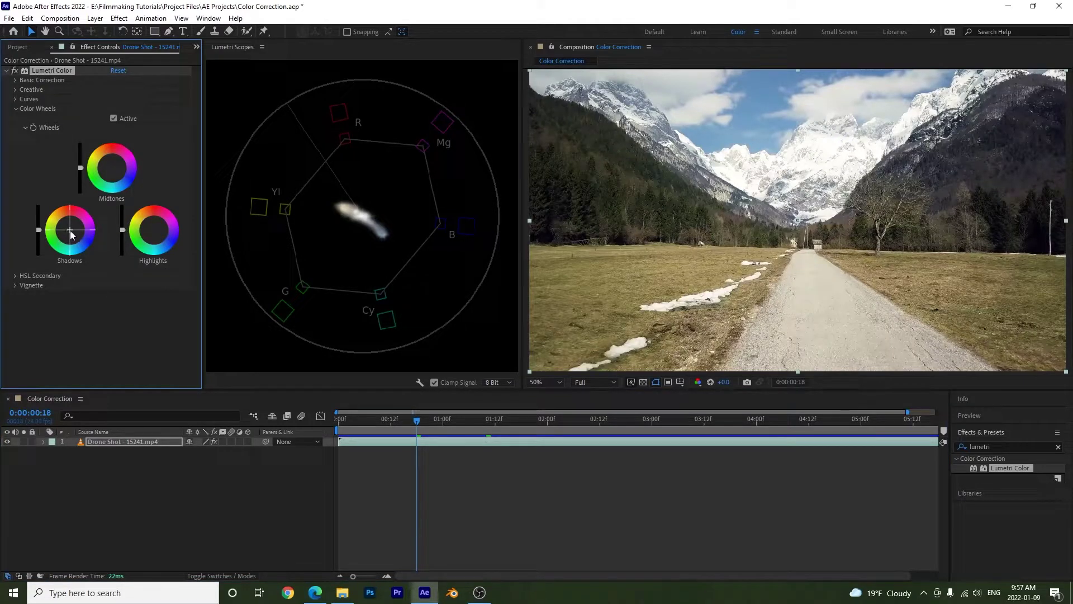
left_click_drag(71, 235, 71, 231)
mouse_move(72, 240)
left_mouse_down()
mouse_move(67, 215)
mouse_move(72, 240)
mouse_move(86, 234)
mouse_move(84, 221)
mouse_move(69, 231)
left_mouse_up()
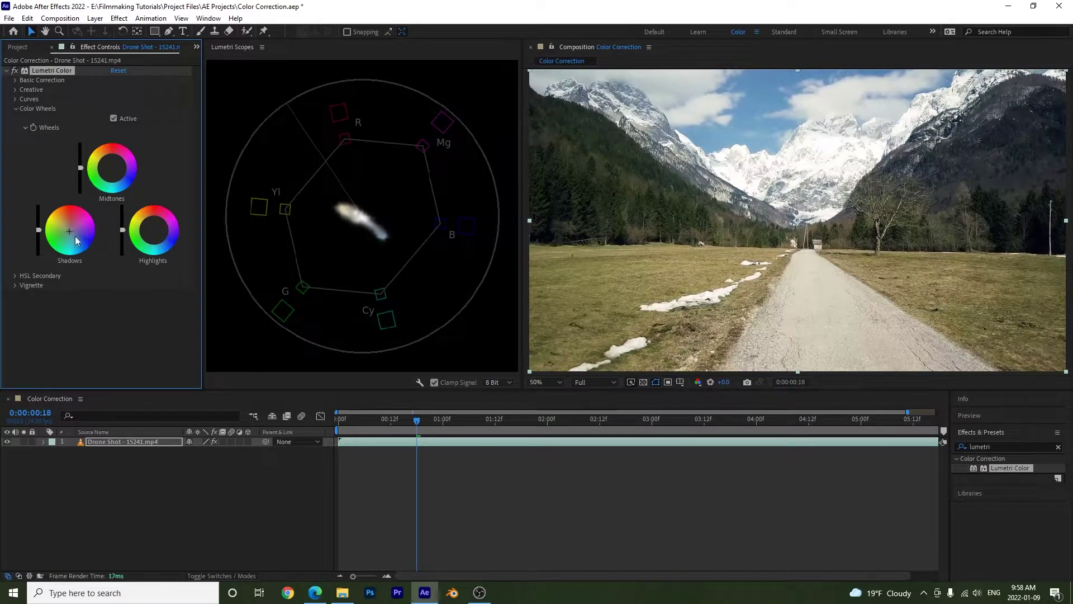
left_click_drag(112, 168, 111, 164)
left_click_drag(155, 236, 154, 229)
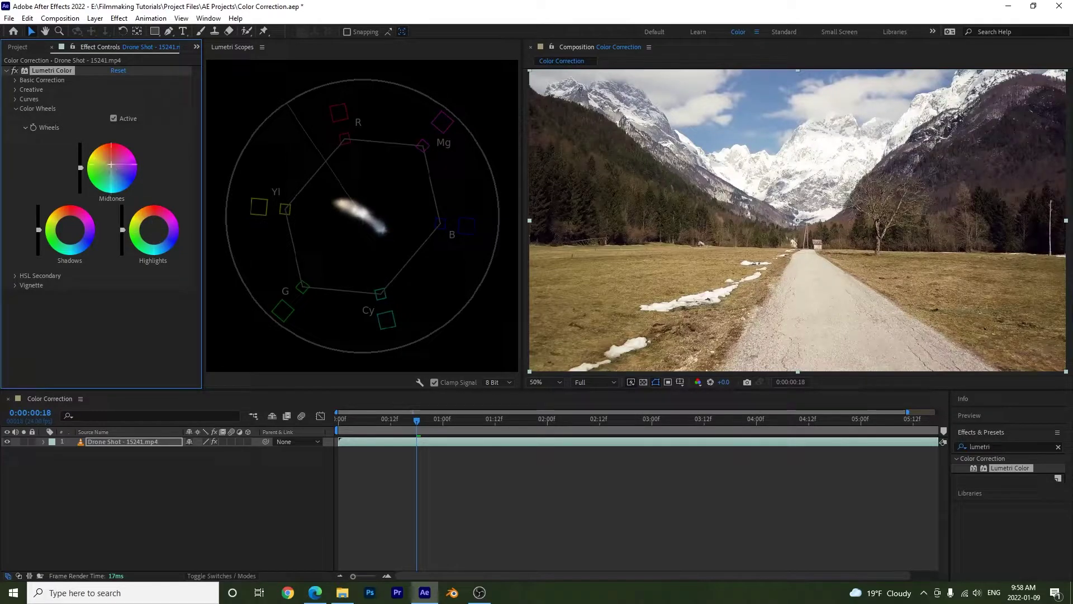
left_click(112, 168)
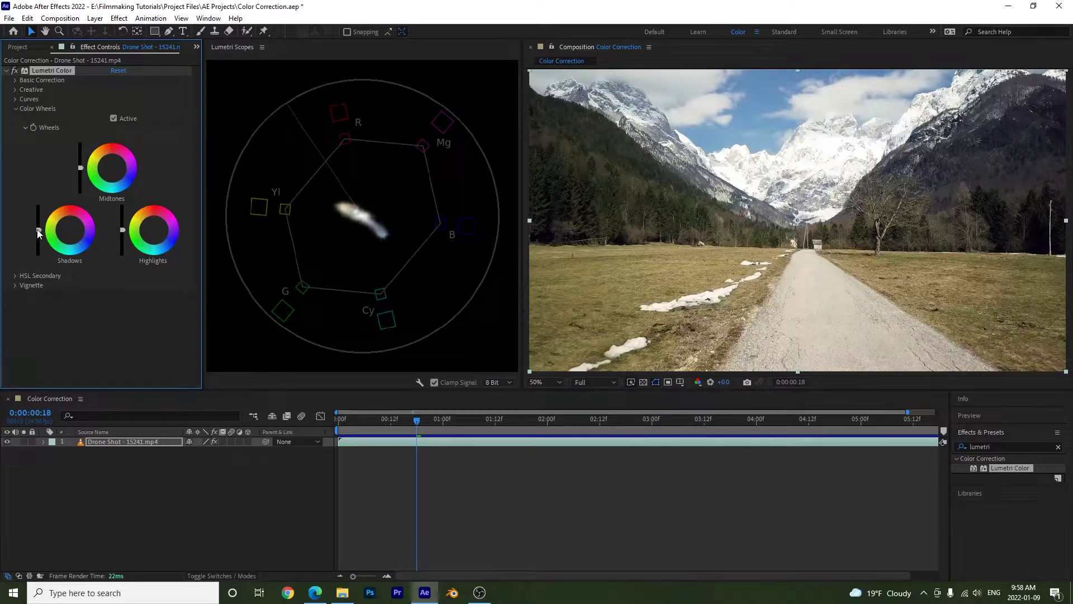
Step: Try raising the Shadows and Midtones brightness sliders to their maximum, one at a time, and return each to neutral
left_click_drag(38, 230, 39, 205)
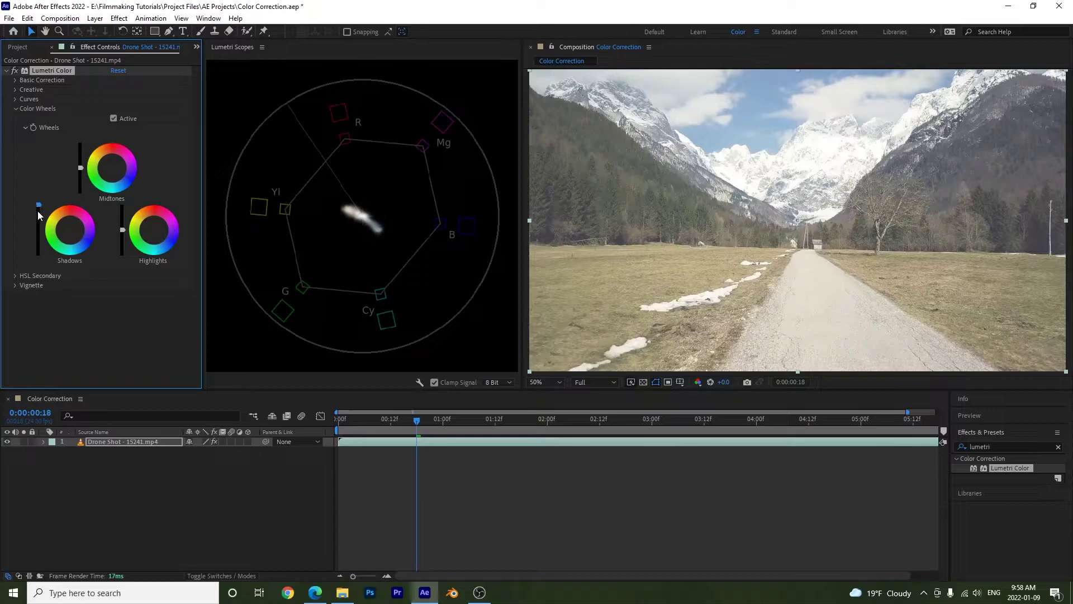
left_click_drag(39, 207, 38, 230)
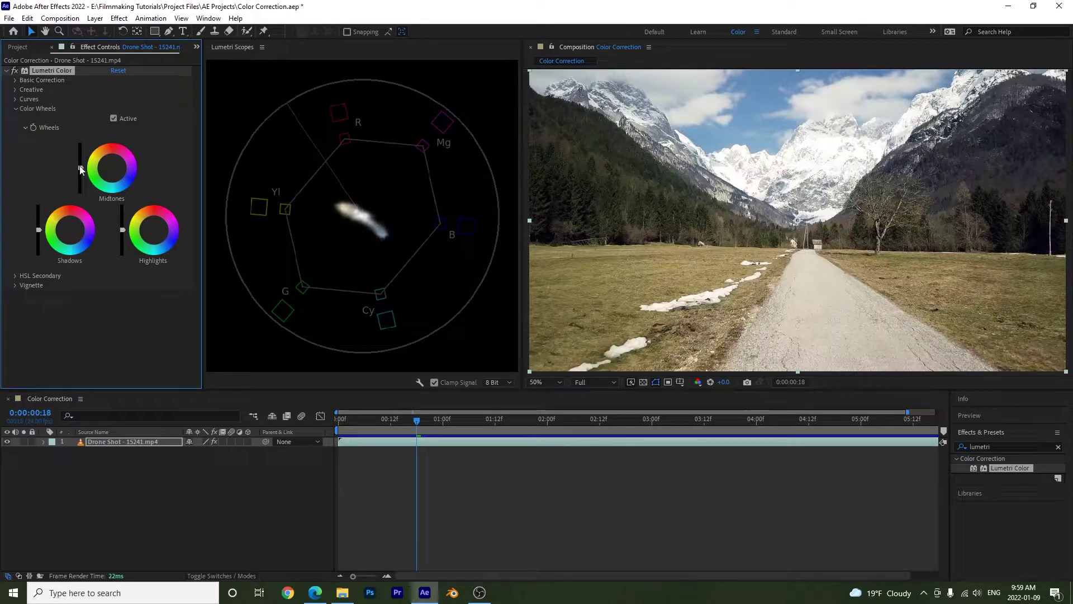
left_click_drag(80, 168, 80, 145)
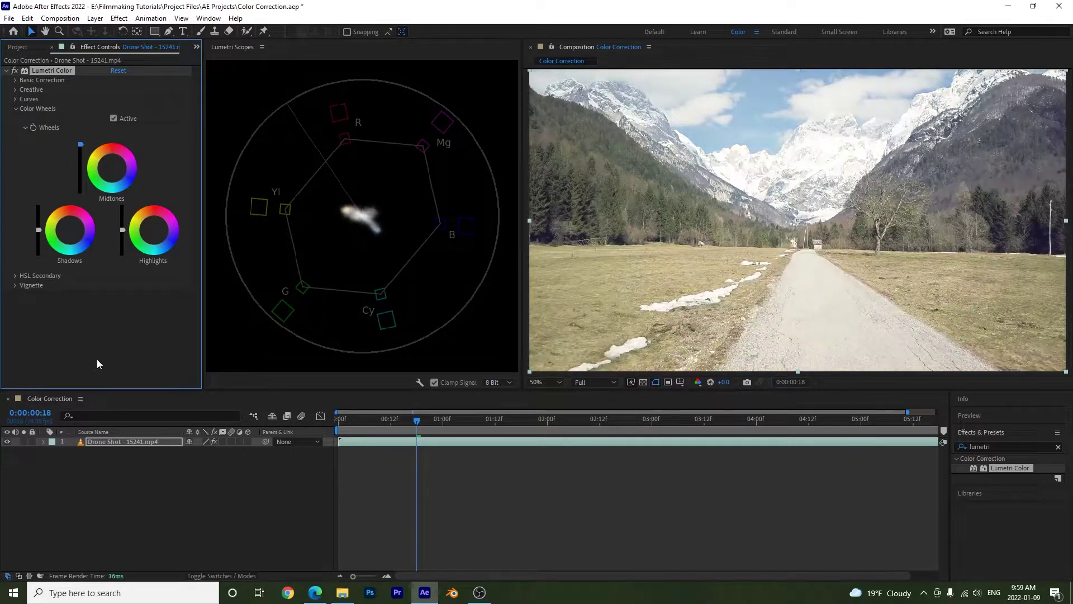
double_click(81, 176)
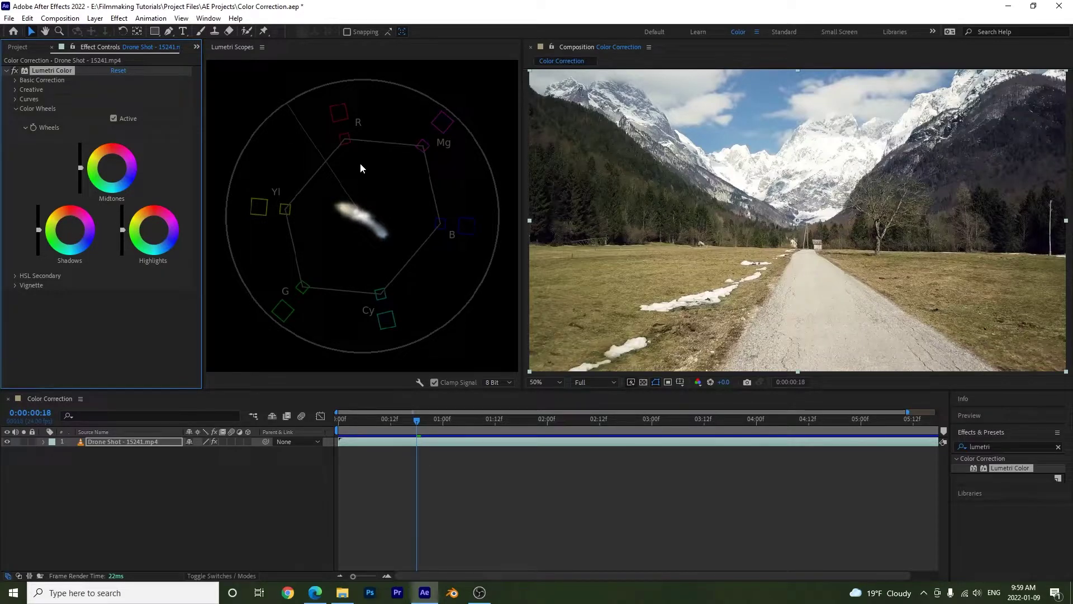
Step: Try tinting the highlights, midtones and shadows toward blue with the color wheels, and reset all three wheels
left_click(336, 301)
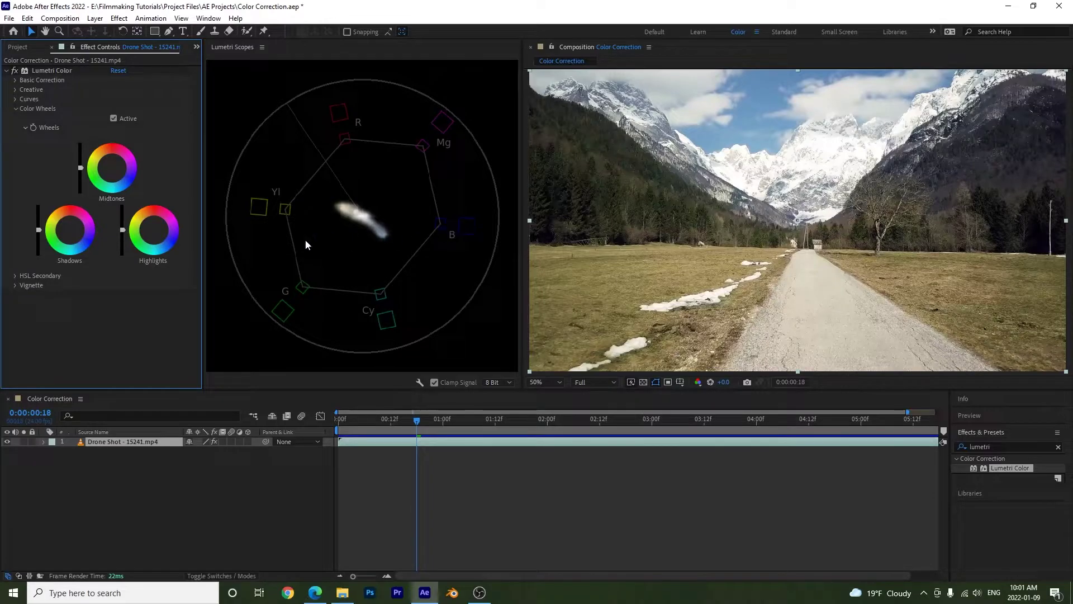
left_click_drag(155, 234, 163, 241)
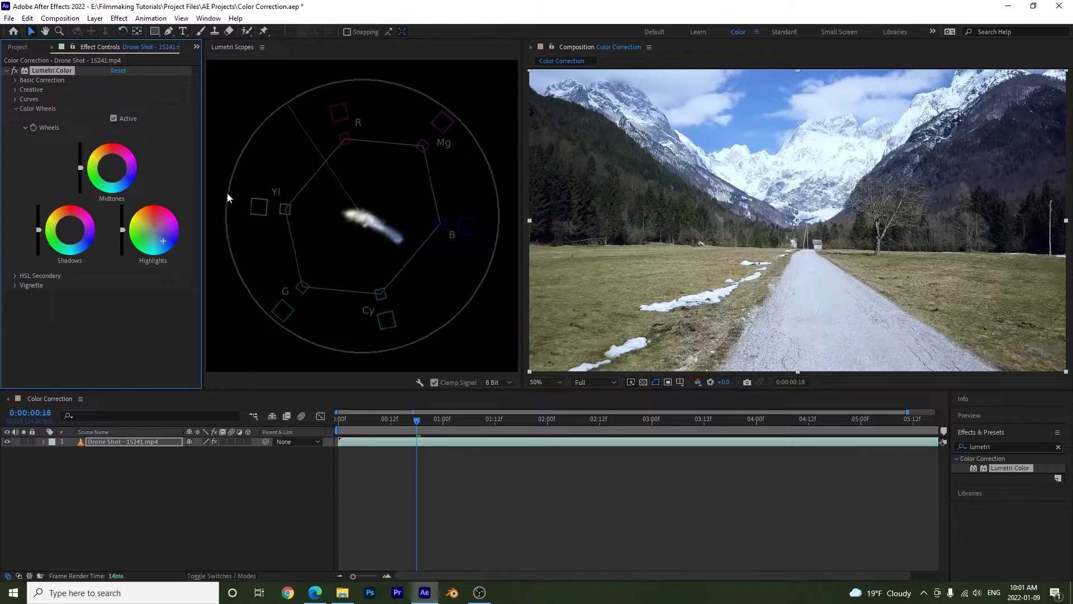
left_click_drag(111, 168, 118, 176)
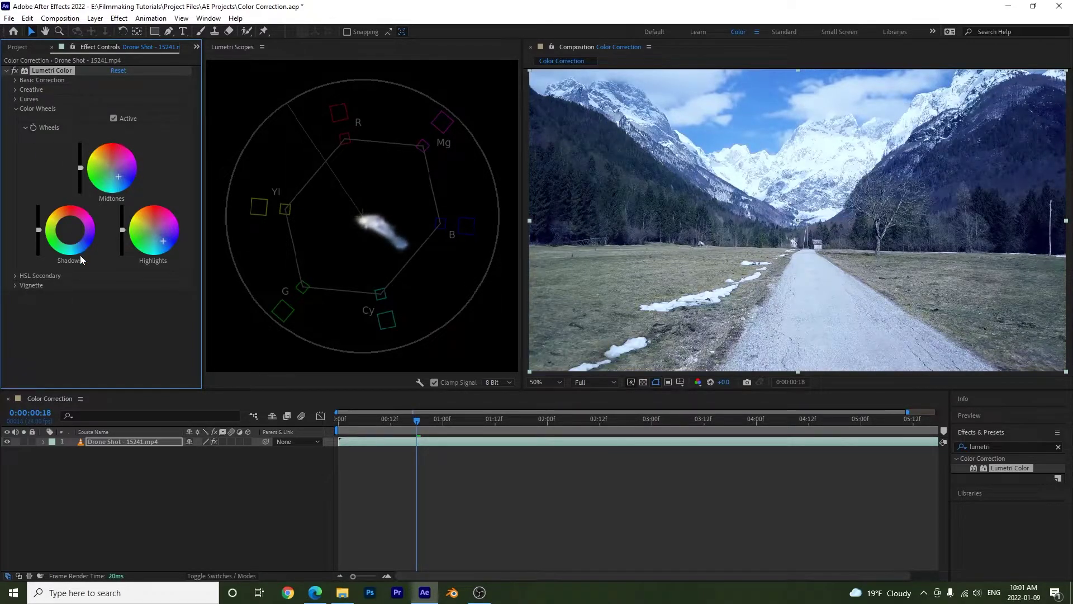
left_click_drag(72, 232, 73, 238)
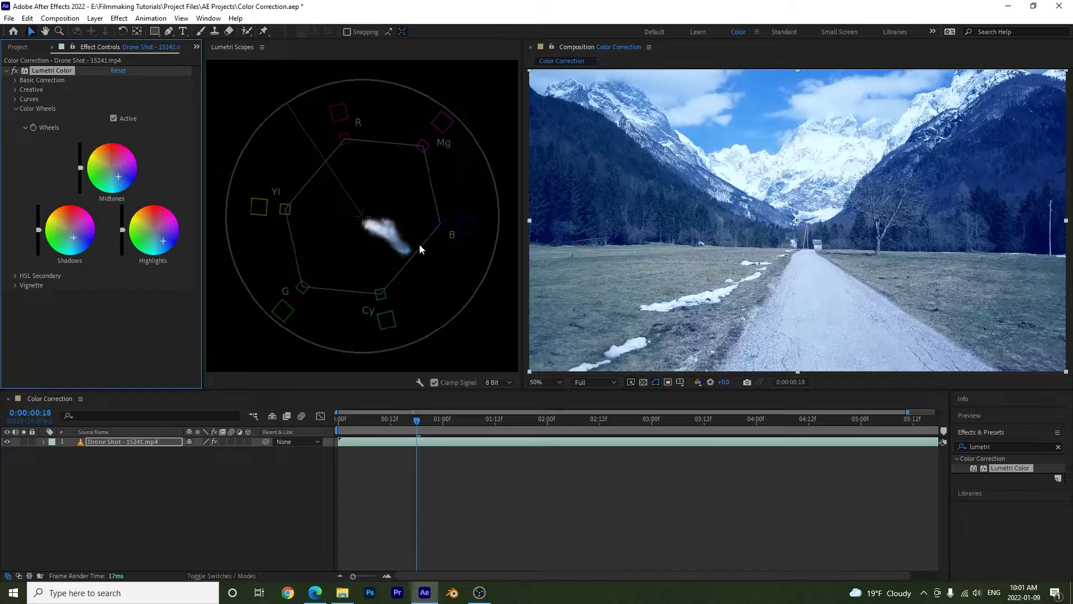
double_click(156, 228)
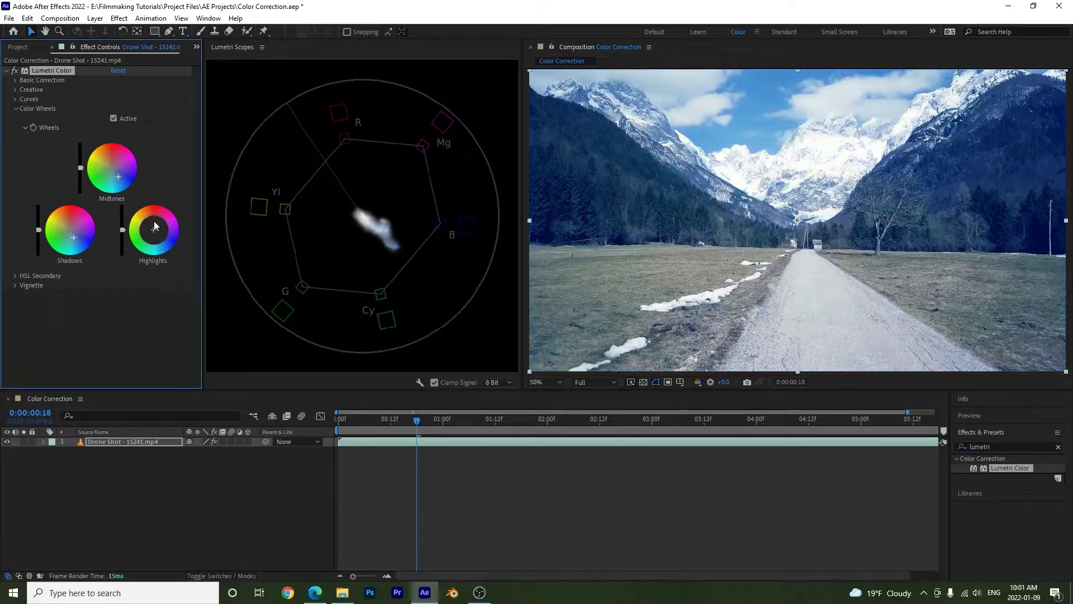
double_click(118, 176)
double_click(73, 238)
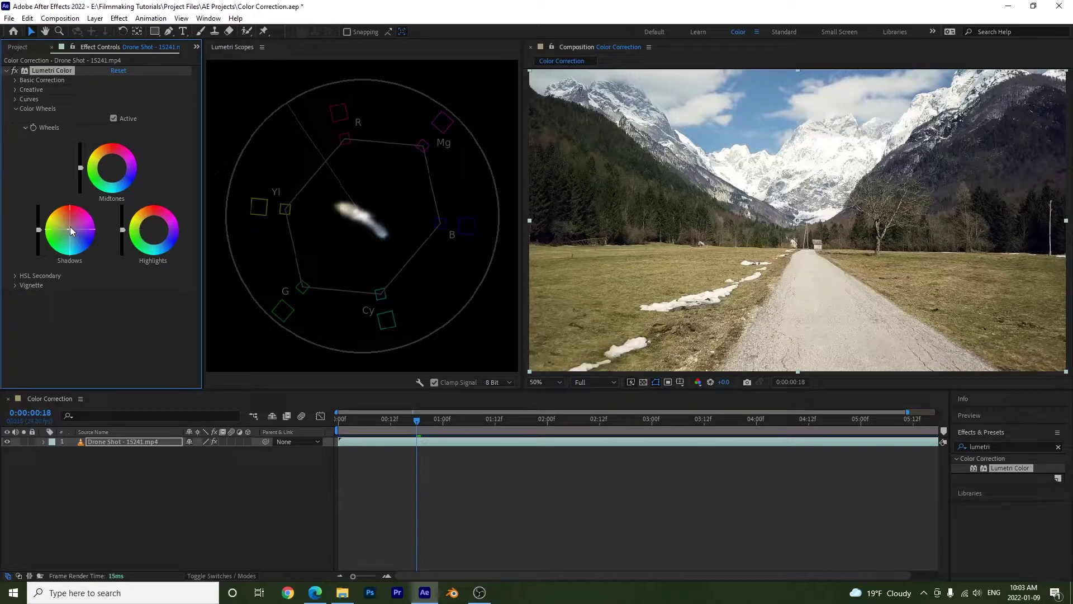
Step: Shift the Shadows wheel slightly toward yellow-green and the Midtones and Highlights wheels toward blue, and compare with Color Wheels switched off and on
left_click_drag(70, 229, 69, 228)
left_click_drag(112, 168, 111, 166)
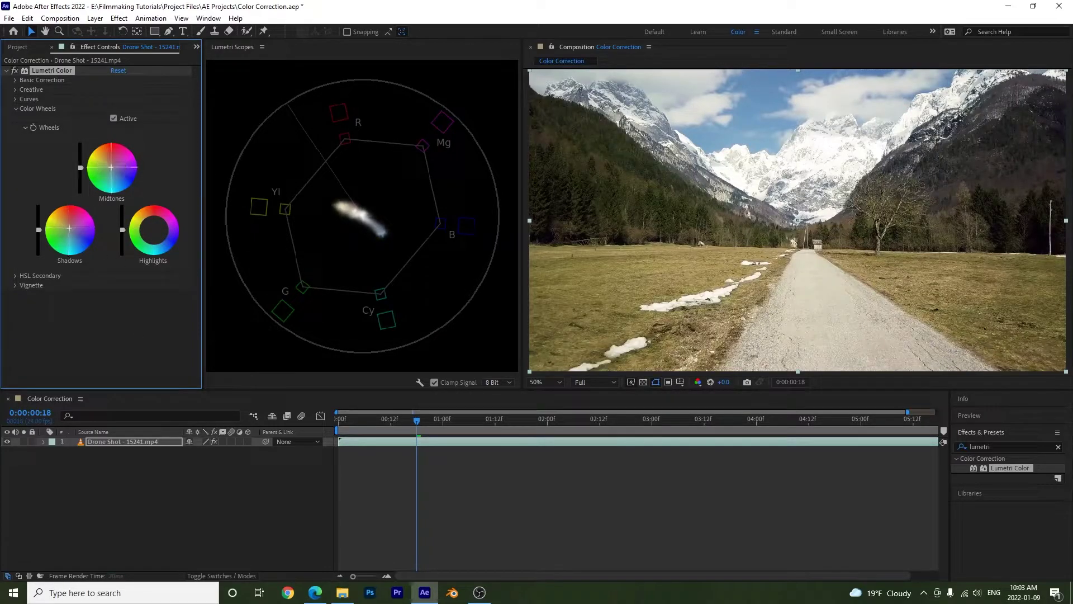
left_click_drag(154, 235, 154, 234)
left_click_drag(69, 228, 67, 228)
left_click_drag(111, 167, 114, 171)
left_click_drag(154, 229, 157, 231)
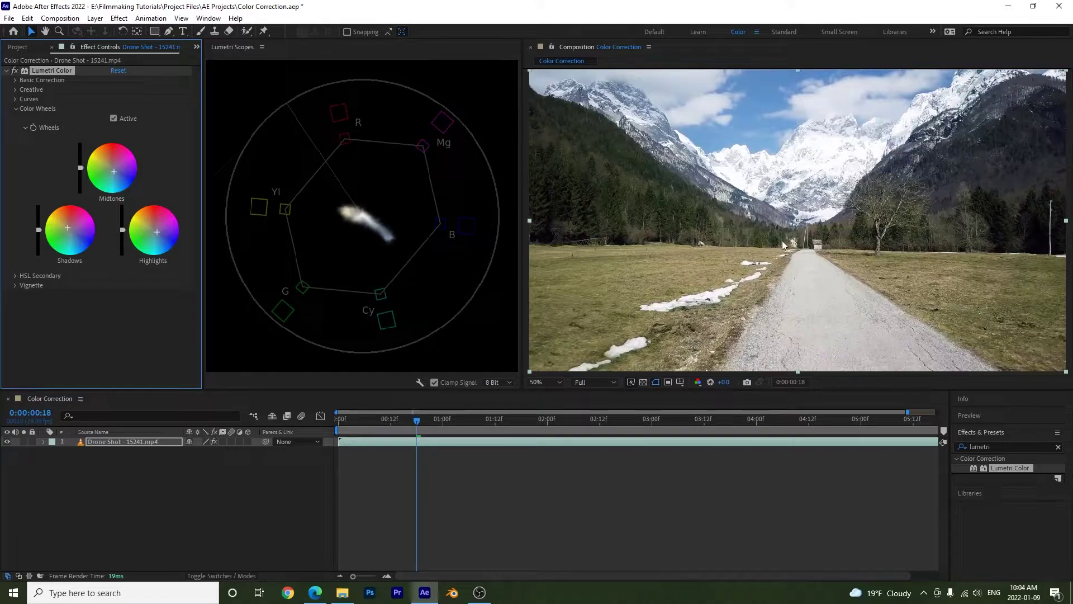
left_click(114, 119)
left_click(114, 118)
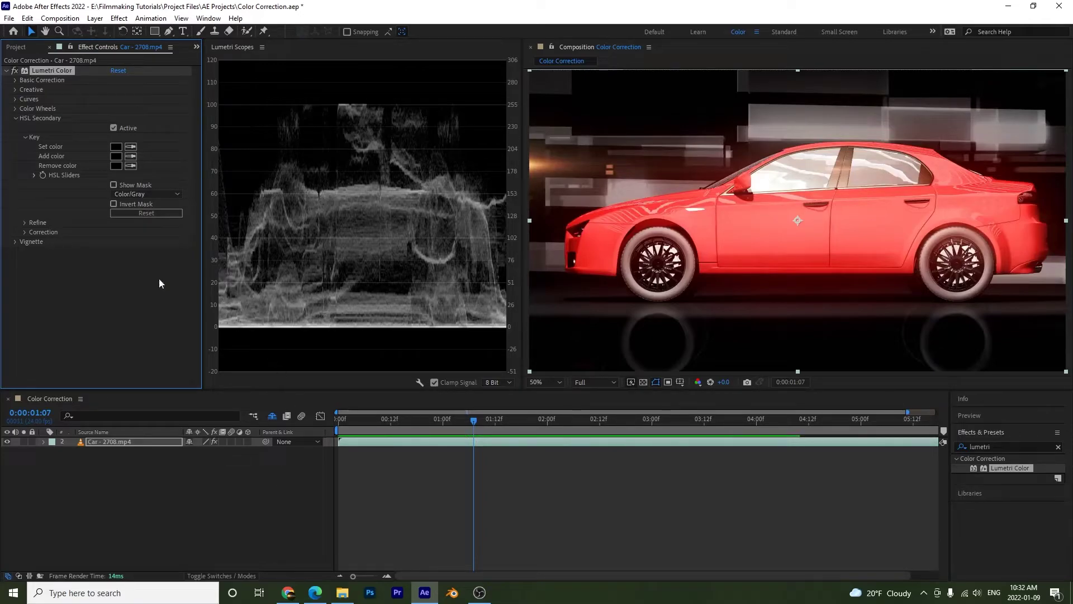
Step: Sample the red of the car's door as the HSL Secondary key color and show the mask
left_click(131, 146)
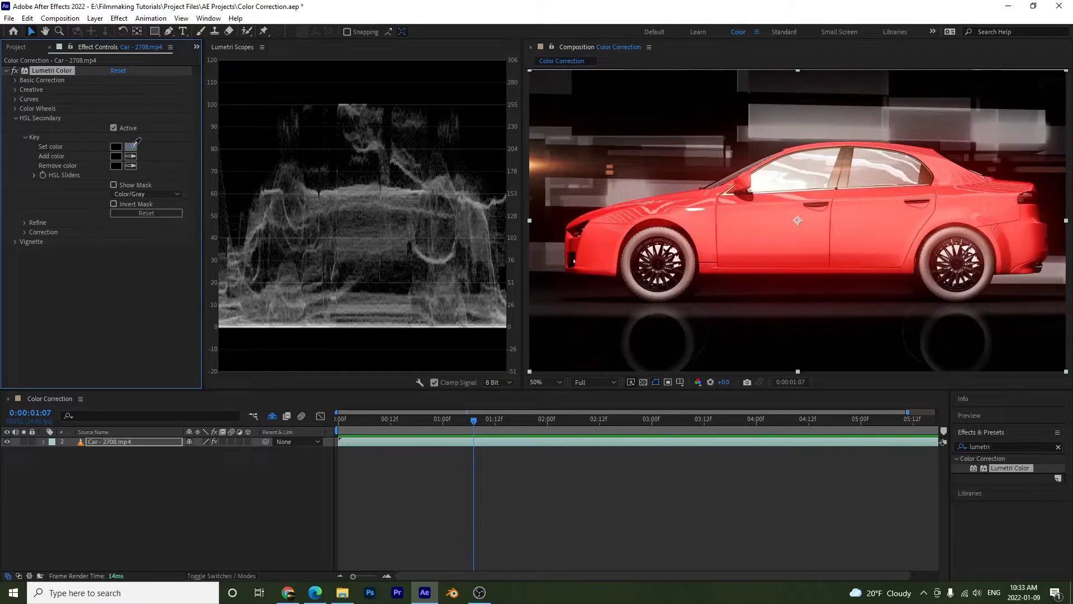
left_click(763, 217)
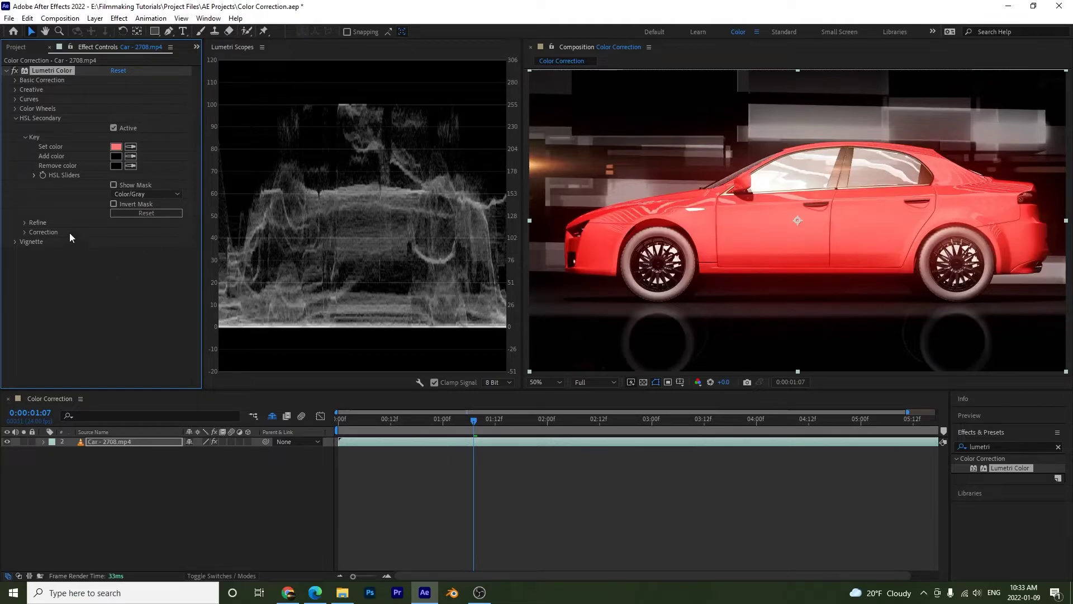
left_click(112, 185)
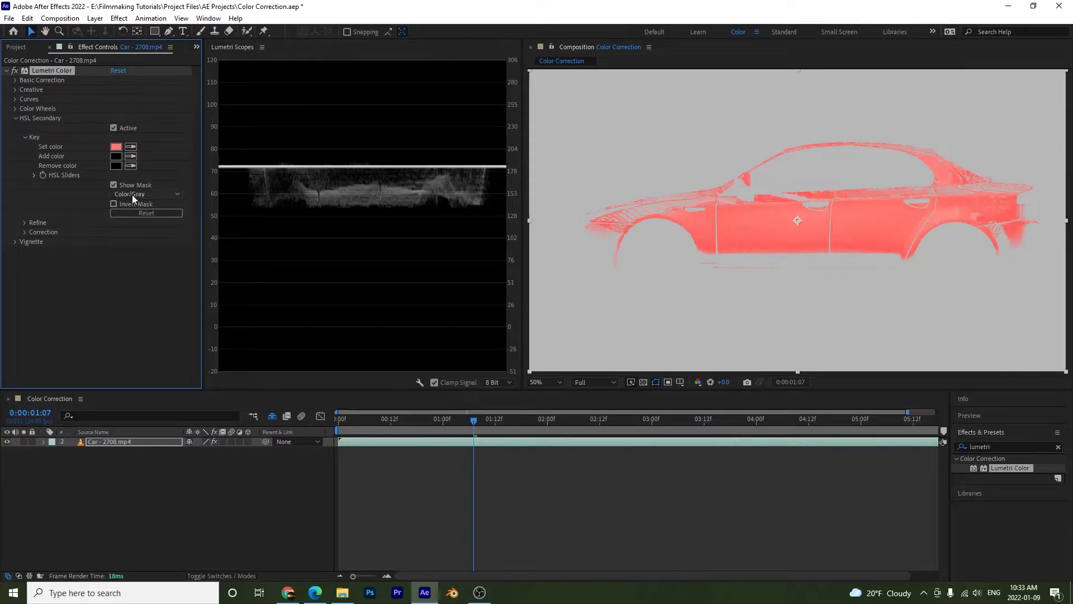
Step: Compare the key mask displayed as Color/Black and White/Black, and return it to Color/Gray
left_click(121, 194)
left_click(152, 219)
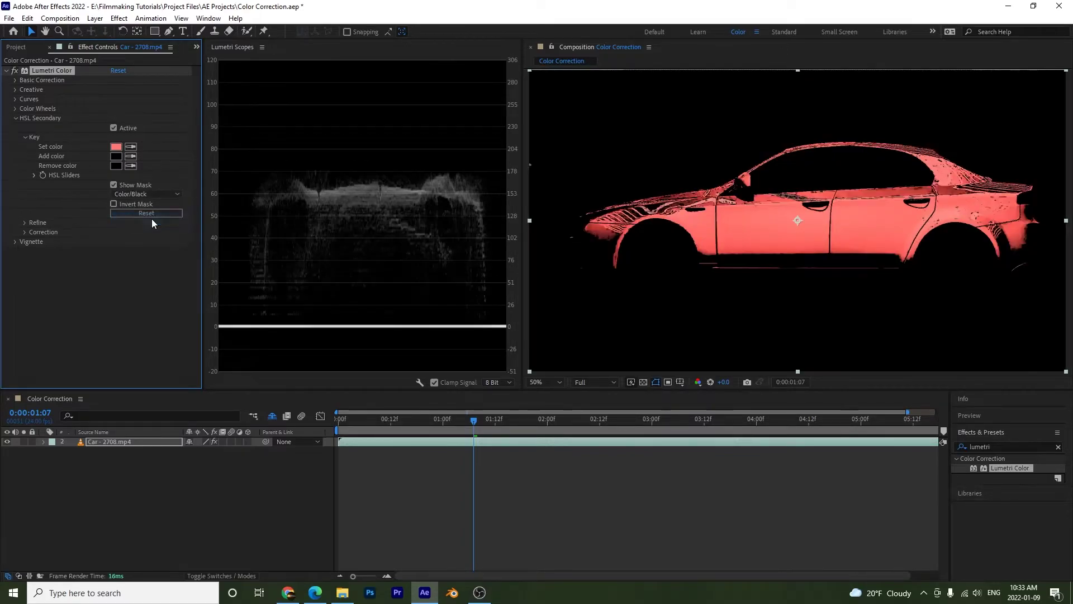
left_click(139, 193)
left_click(140, 230)
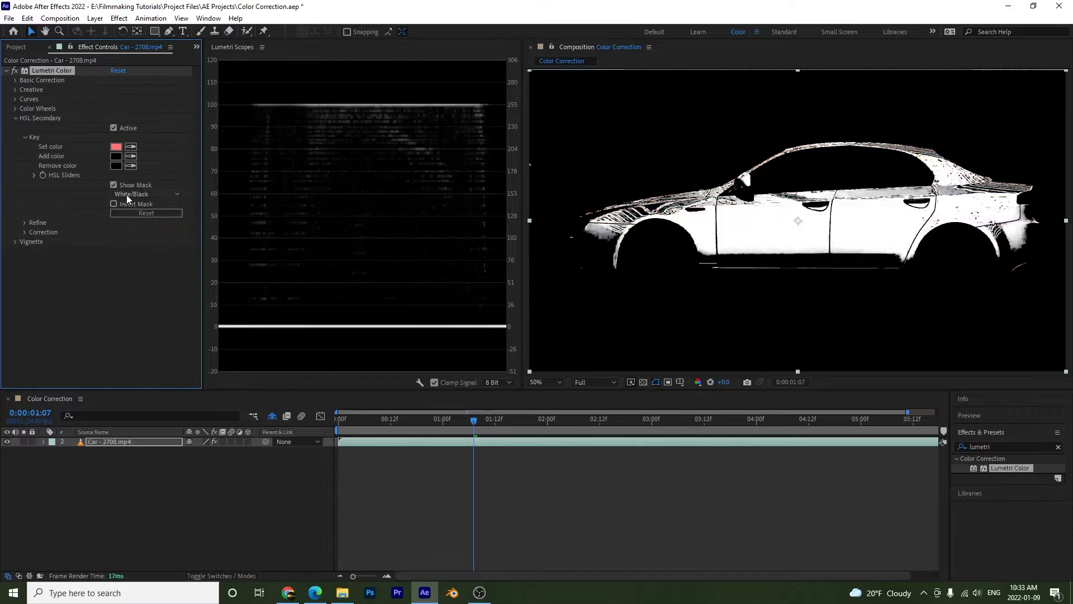
left_click(148, 193)
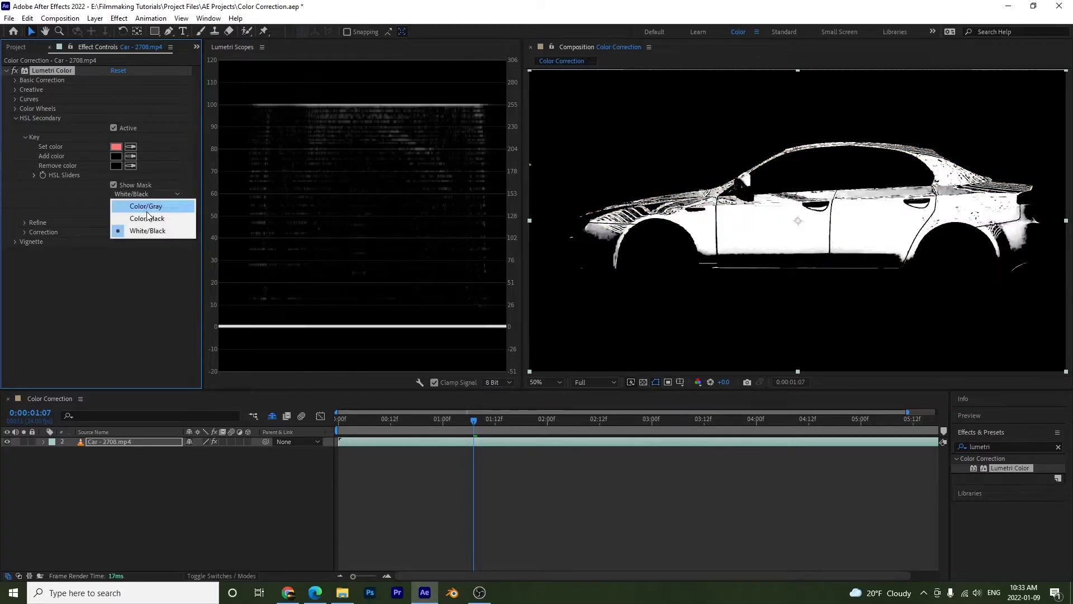
left_click(147, 212)
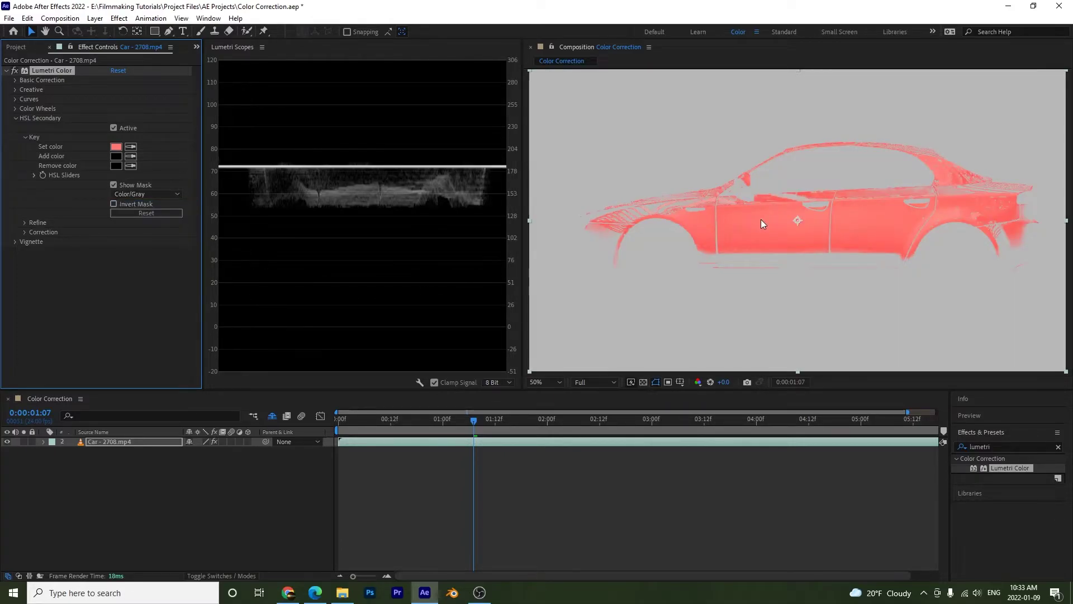
Step: Invert the mask, add more red shades sampled across the car body to the key, and scrub the clip to check coverage
left_click(113, 203)
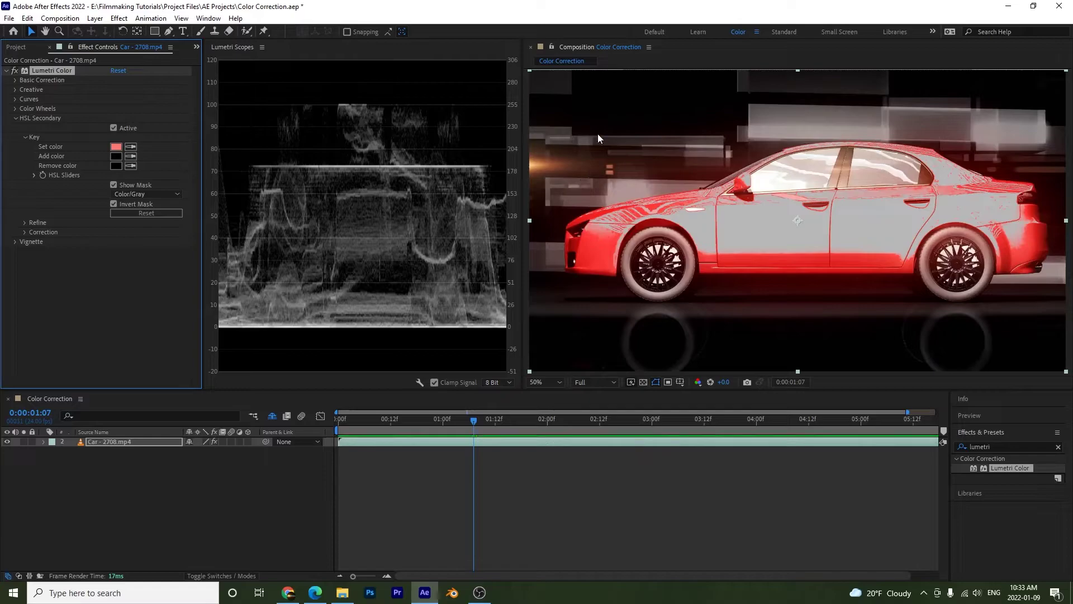
left_click(130, 156)
left_click(600, 245)
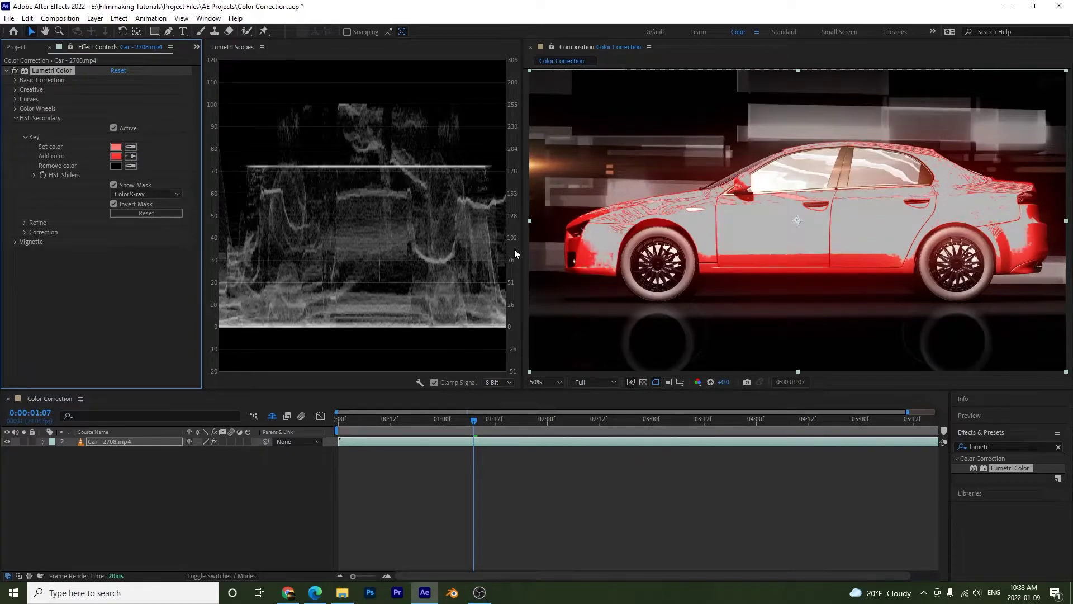
left_click(131, 157)
left_click(757, 255)
left_click(131, 157)
left_click(577, 244)
left_click(131, 157)
left_click(784, 199)
left_click(130, 156)
left_click(894, 284)
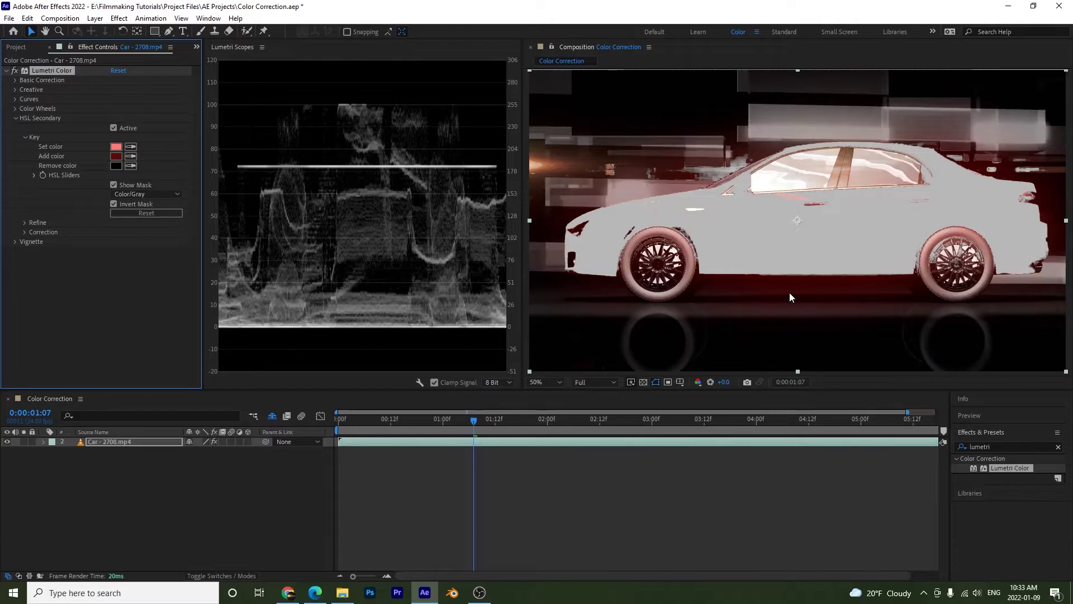
left_click_drag(517, 420, 857, 412)
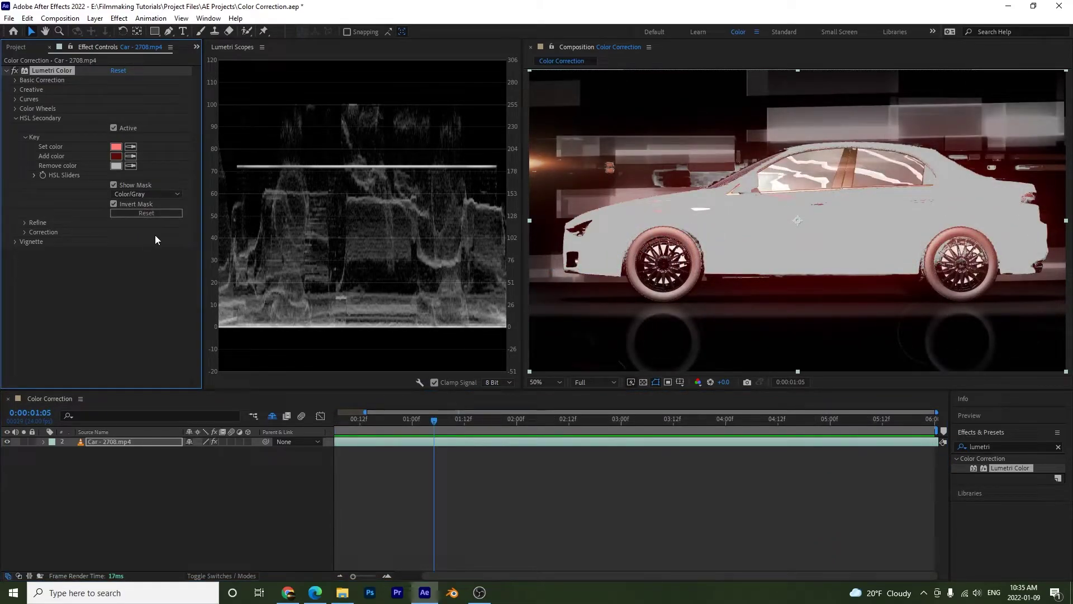
Step: Turn off the mask inversion, try removing the car's body red from the key, and undo the removal
left_click(113, 204)
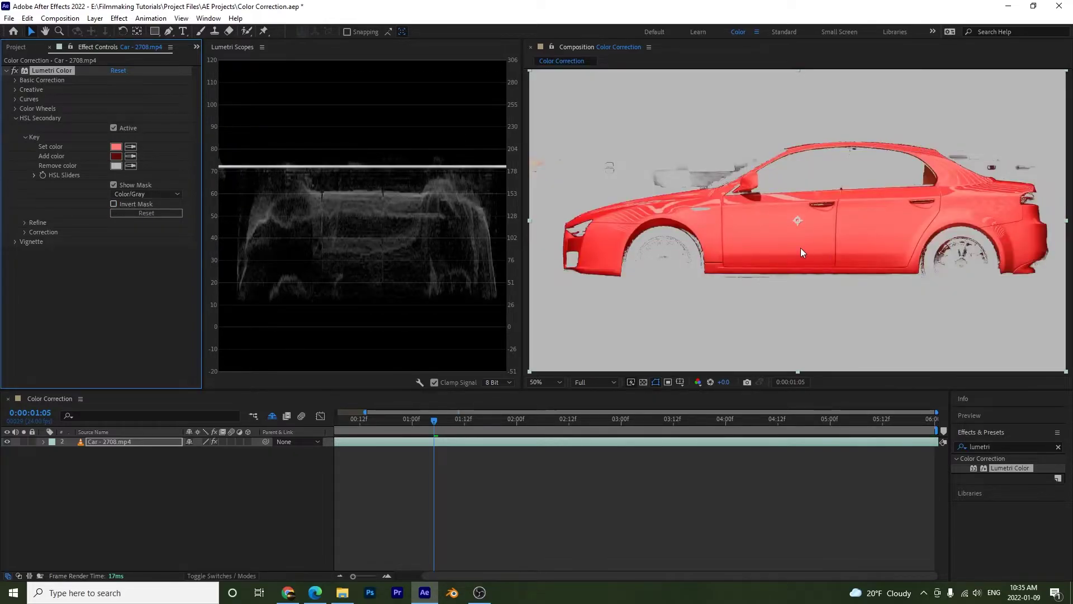
left_click(130, 166)
left_click(765, 235)
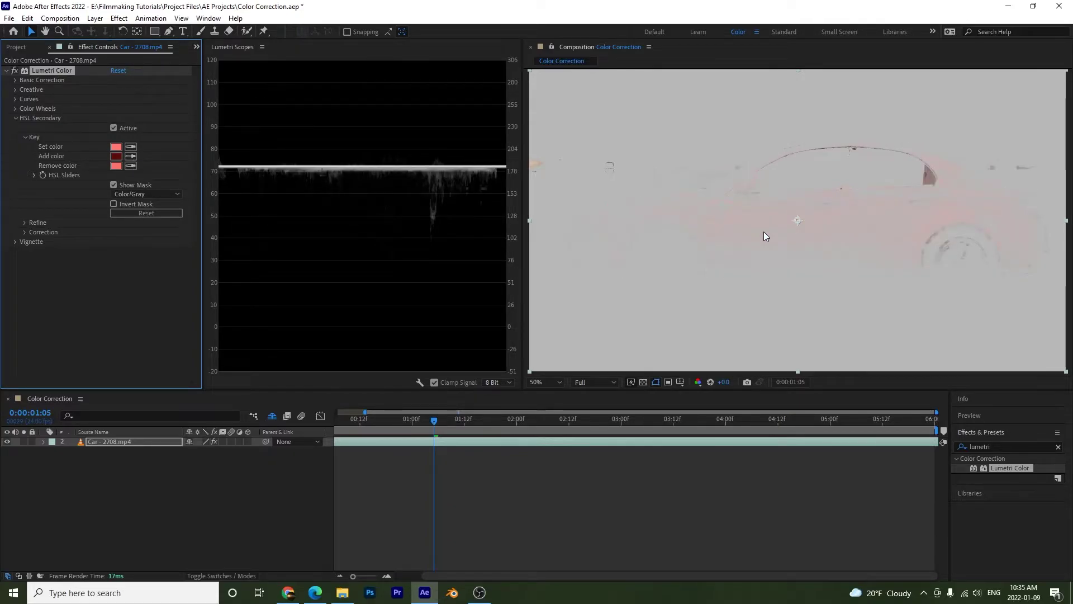
key("ctrl+z")
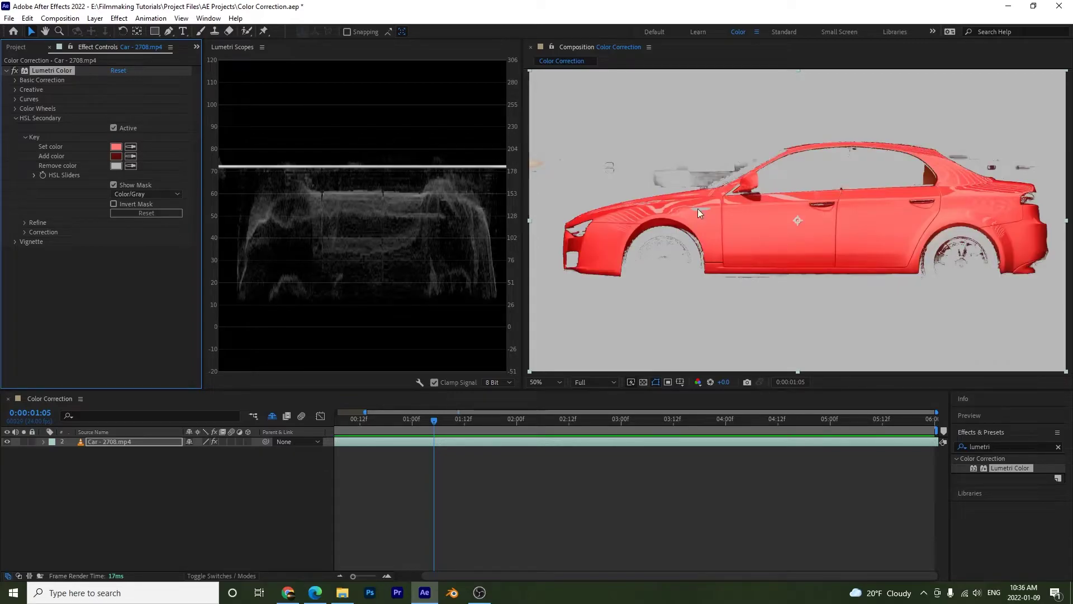
Step: Invert the mask again and scrub through the clip to inspect the key, stopping at 0:00:01:09
left_click(114, 203)
left_click_drag(614, 418, 489, 390)
left_click_drag(644, 418, 451, 418)
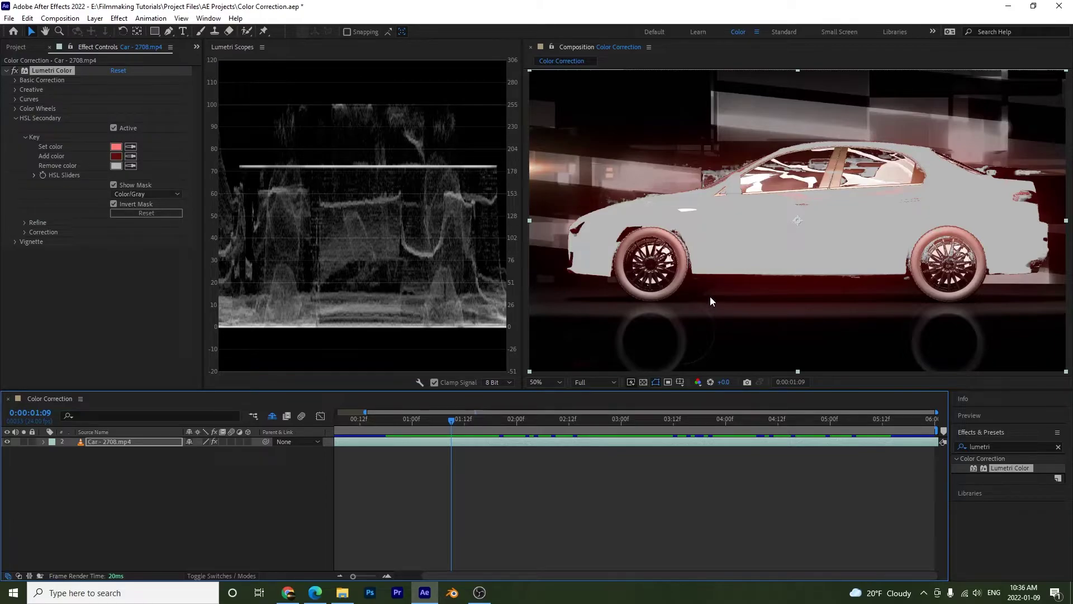
Step: Fine-tune the key's hue, saturation and luminance ranges with the HSL Sliders, raising the lower saturation and luminance limits slightly
left_click(34, 175)
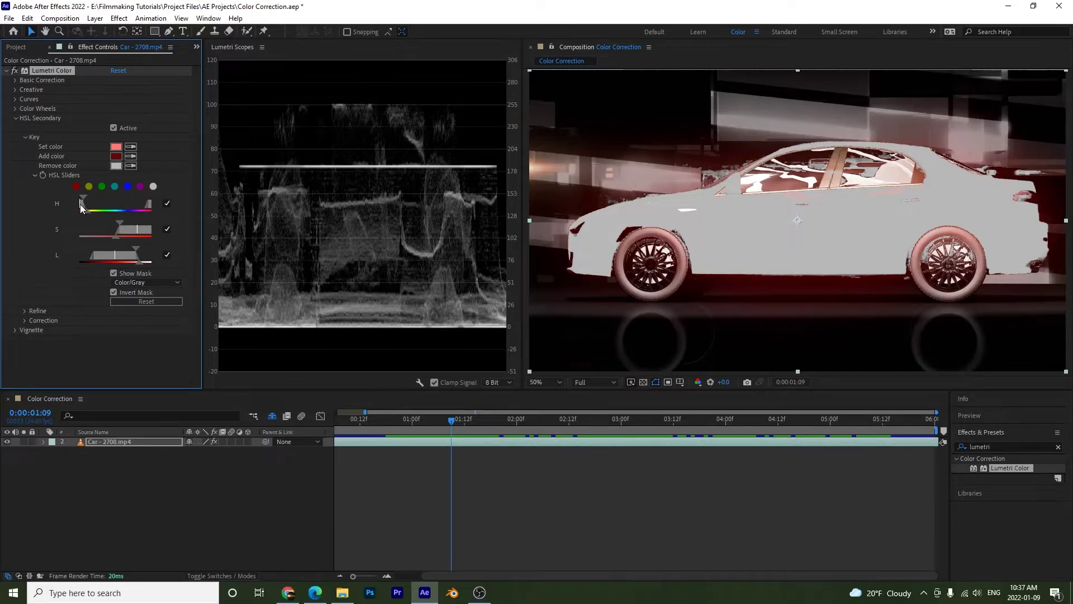
mouse_move(79, 203)
left_mouse_down()
mouse_move(99, 202)
mouse_move(85, 207)
left_mouse_up()
left_click(102, 187)
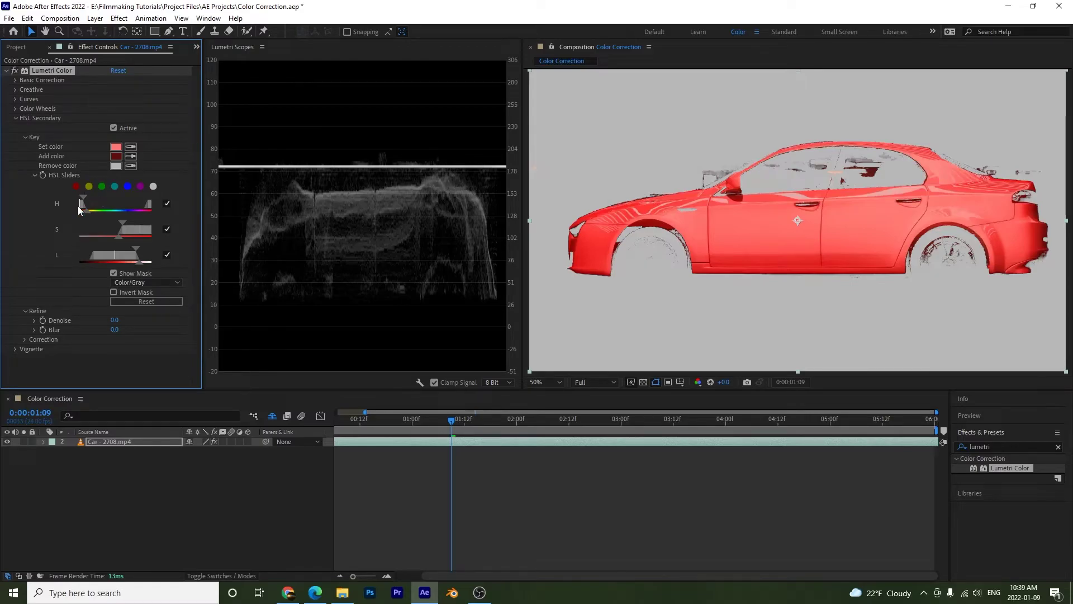
mouse_move(89, 209)
left_mouse_down()
mouse_move(104, 206)
mouse_move(84, 210)
mouse_move(100, 207)
mouse_move(83, 198)
left_mouse_up()
left_click_drag(145, 233, 118, 255)
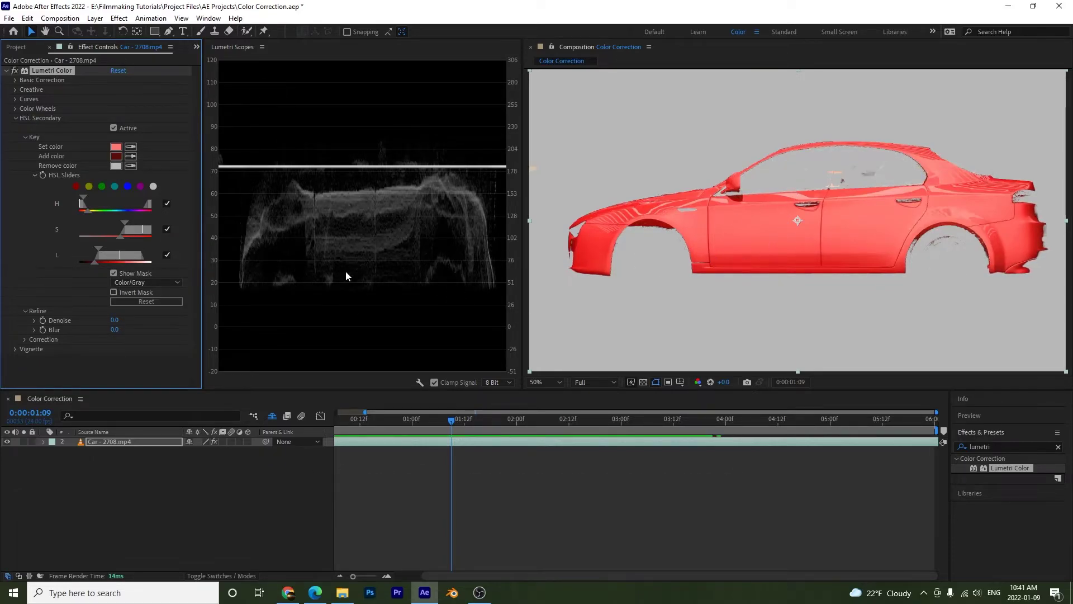
Step: Refine the key with Denoise 33 and Blur 0.7, and hide the mask
left_click_drag(114, 319, 127, 320)
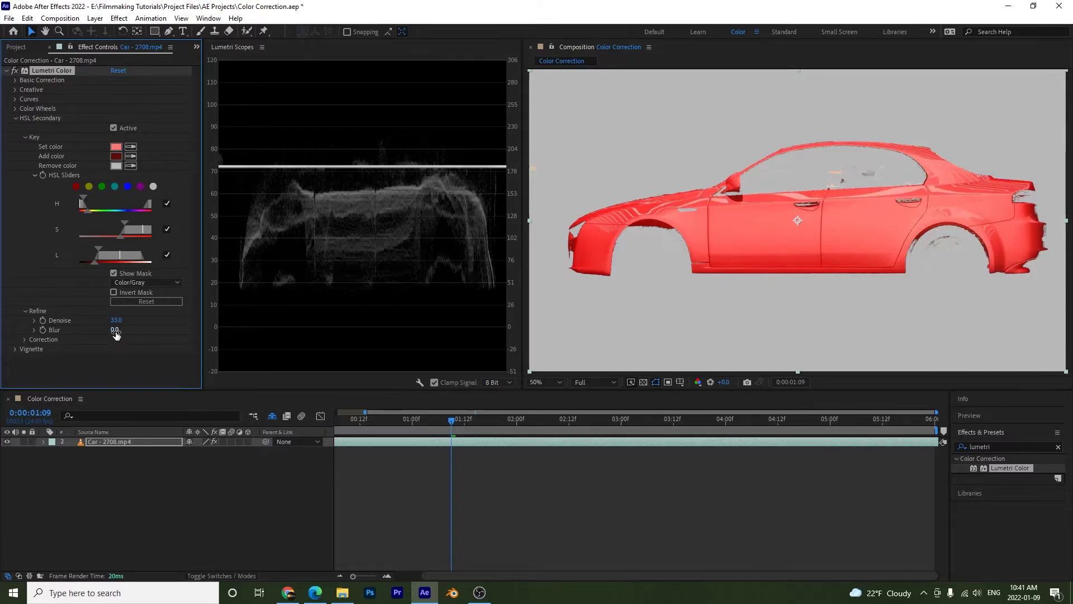
left_click_drag(114, 330, 162, 375)
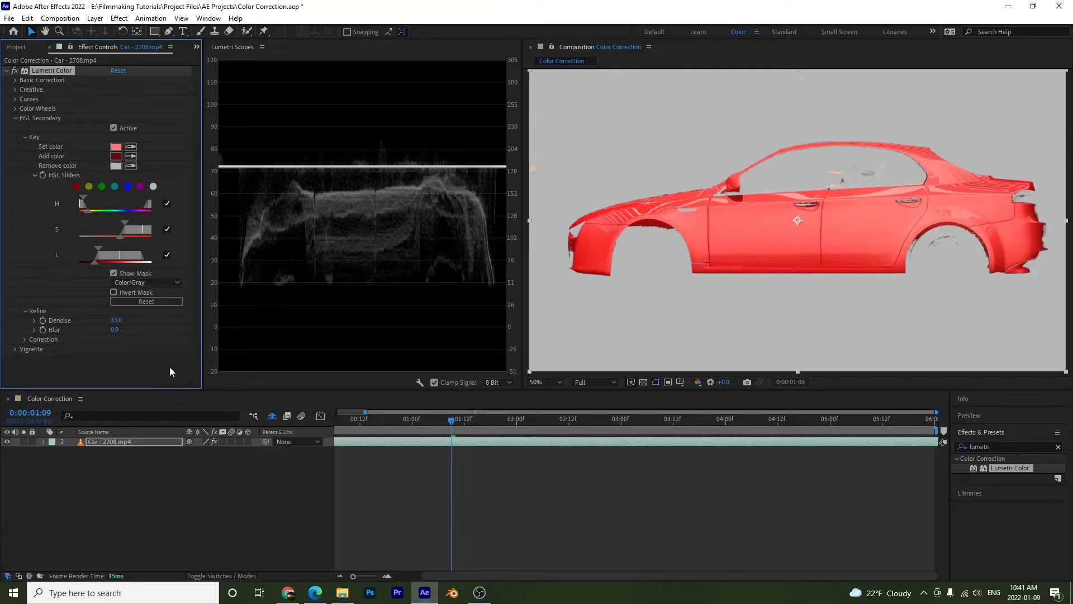
left_click(115, 329)
type(".7")
key("Return")
left_click(114, 273)
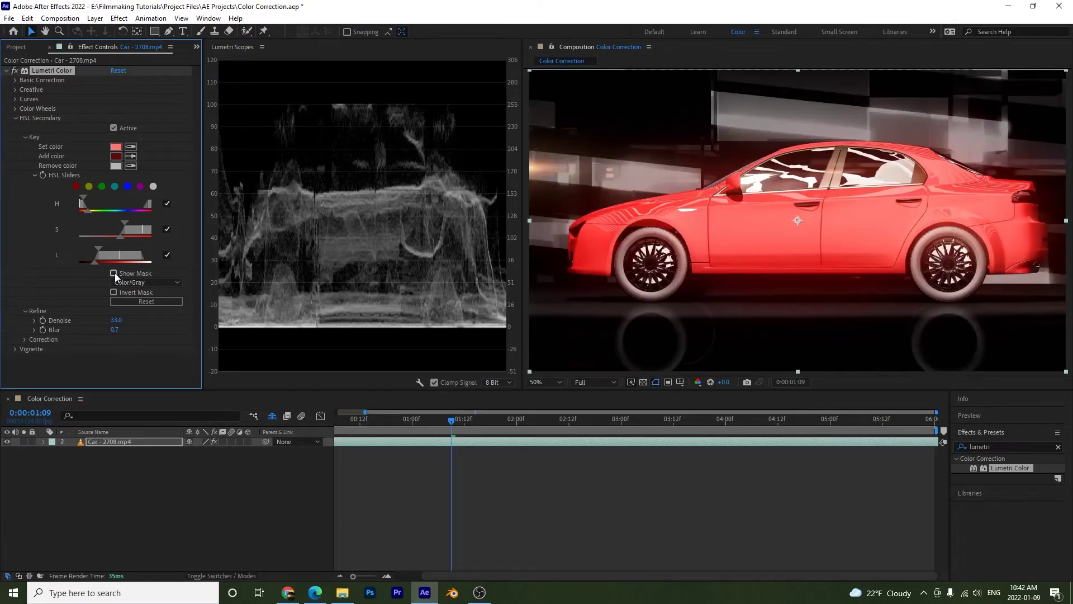
Step: Display the HSL Secondary correction as separate midtones, shadows and highlights wheels, and enlarge the effect controls area to show them fully
left_click(27, 340)
scroll(27, 340, "down", 1)
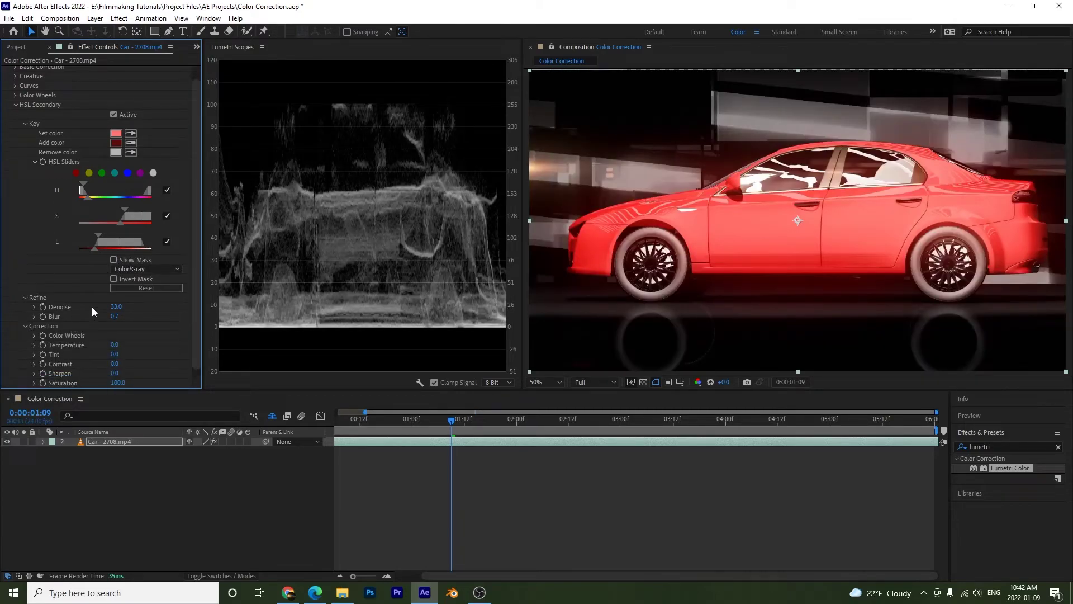
scroll(197, 302, "down", 1)
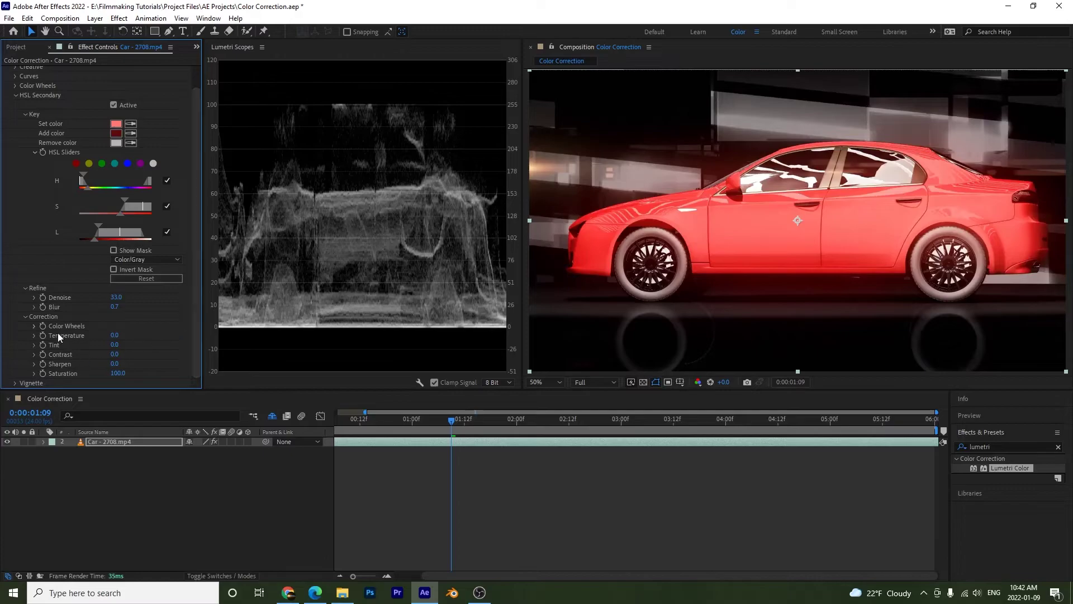
left_click(34, 326)
scroll(33, 326, "down", 5)
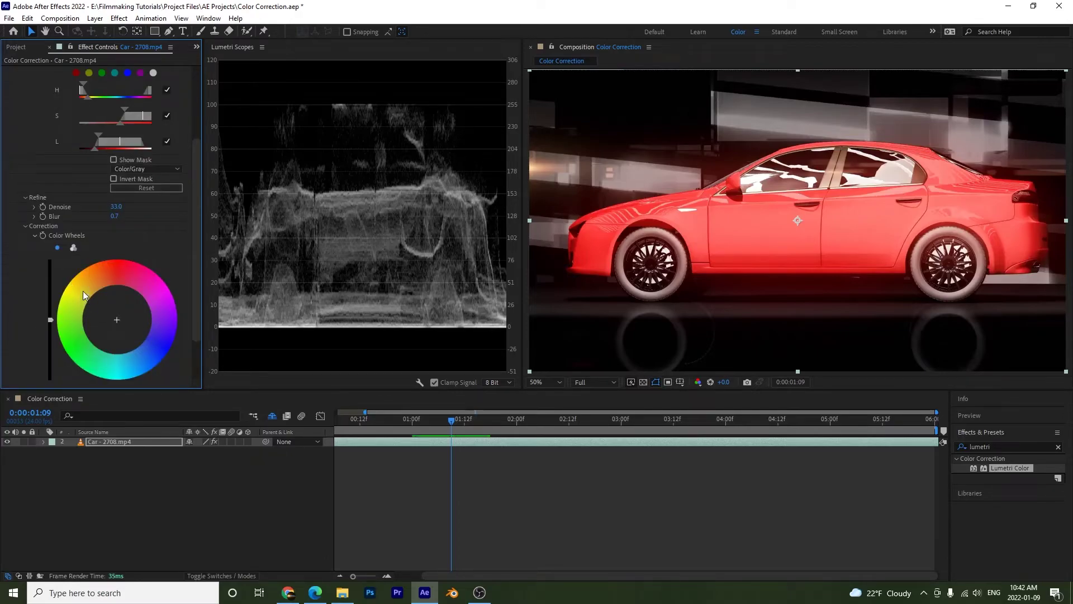
left_click(73, 248)
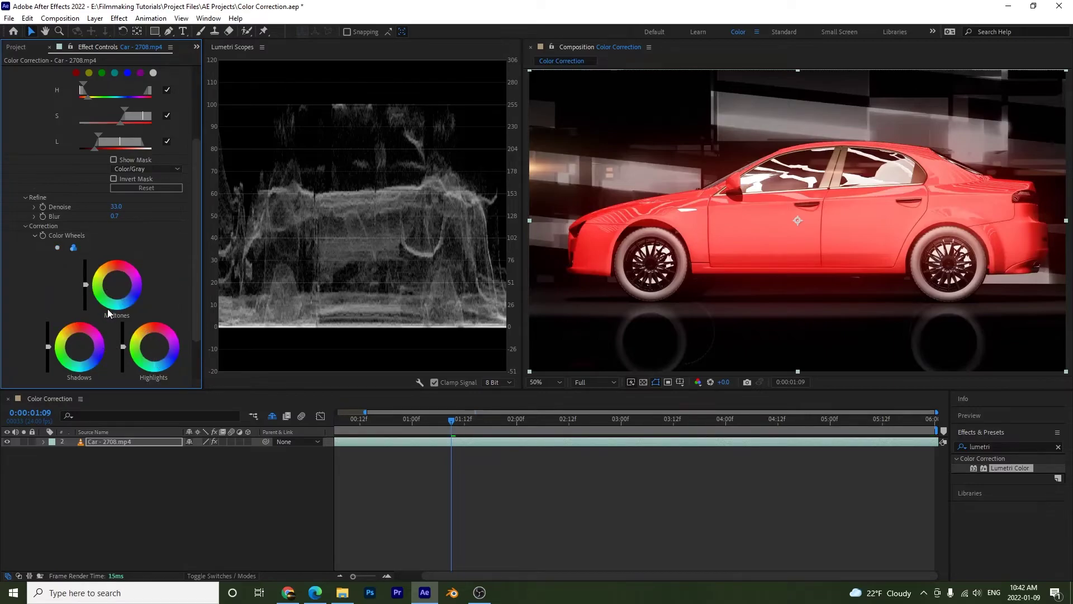
left_click_drag(203, 356, 297, 362)
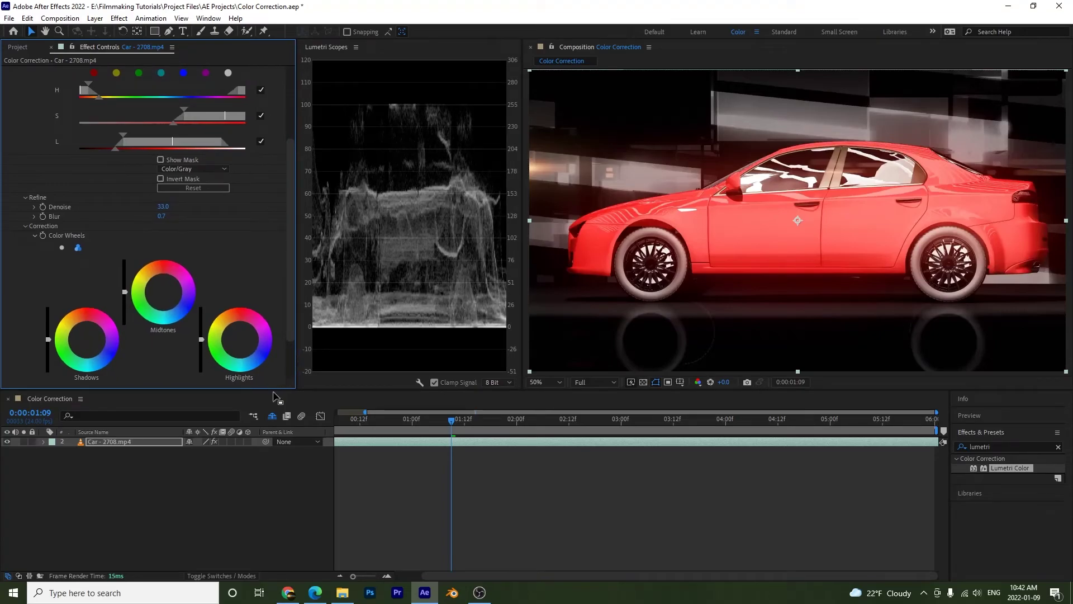
left_click_drag(276, 391, 278, 449)
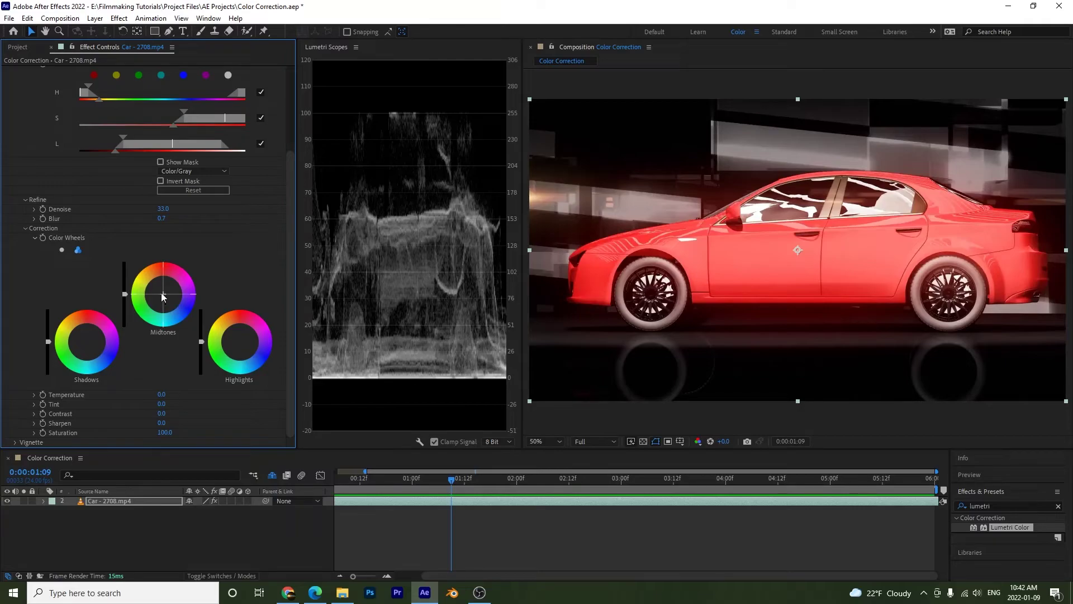
Step: Try shifting the correction's Midtones wheel toward green and Highlights wheel toward red, and reset the wheels to neutral
left_click_drag(164, 296, 148, 322)
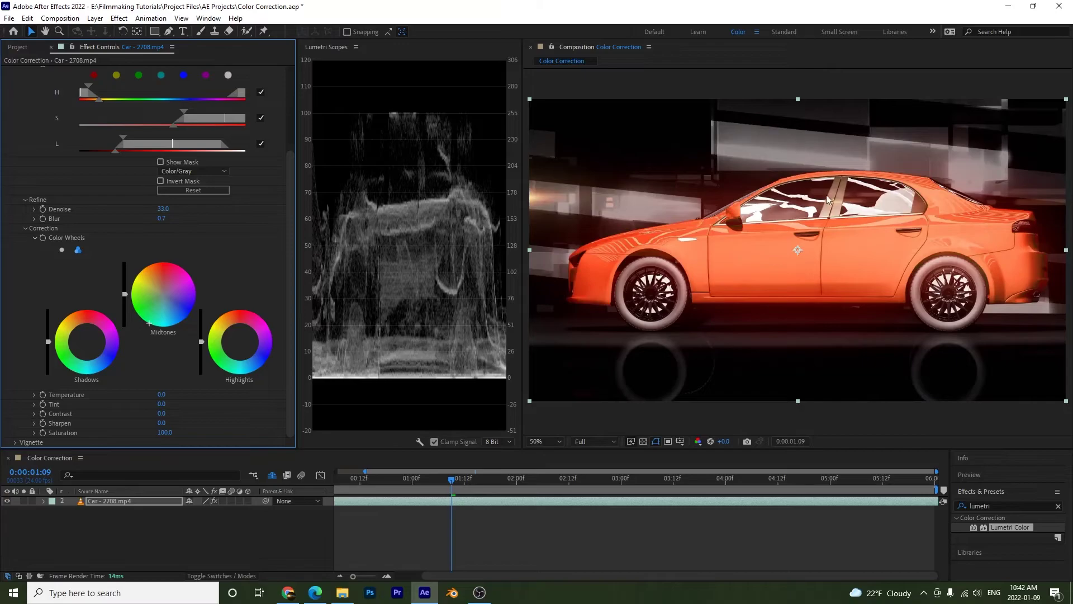
left_click_drag(240, 342, 248, 315)
left_click_drag(87, 341, 96, 351)
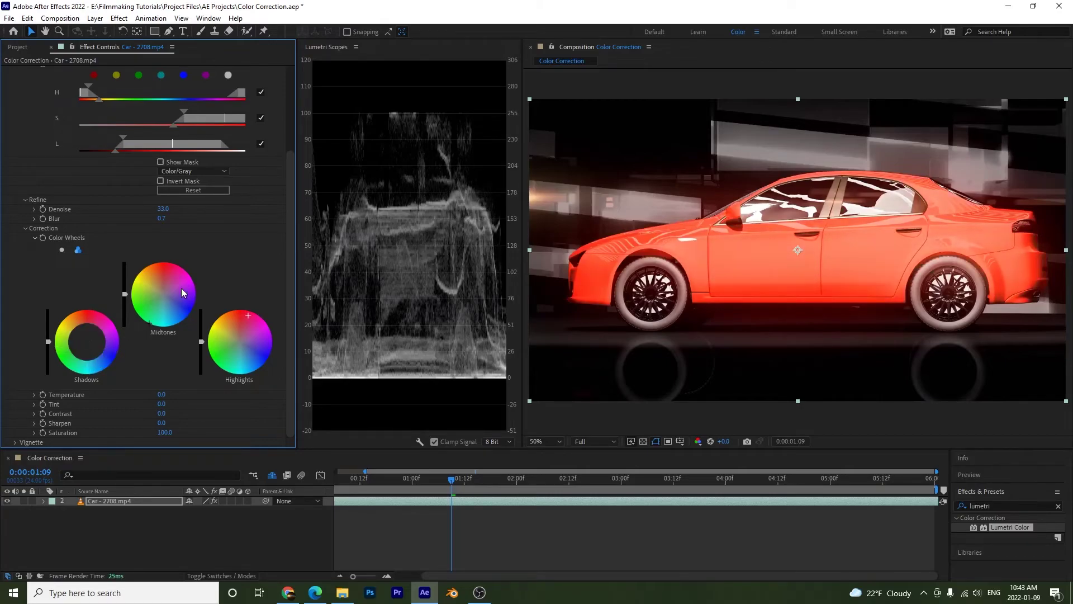
double_click(166, 294)
double_click(244, 344)
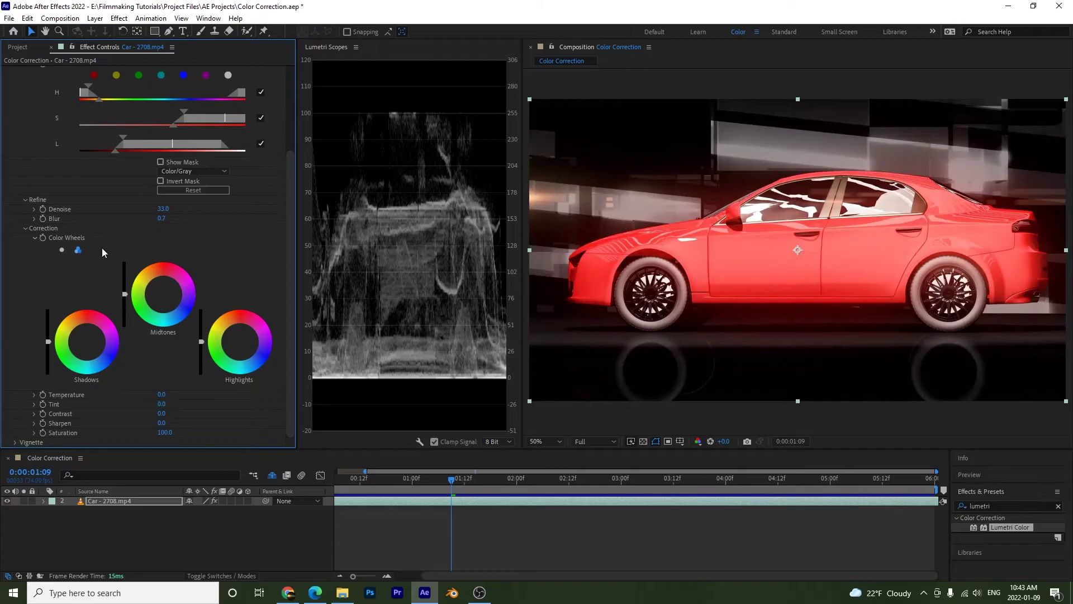
Step: Recolor the car orange by shifting the single correction wheel toward green, with Temperature 67 and Tint -18
left_click(61, 250)
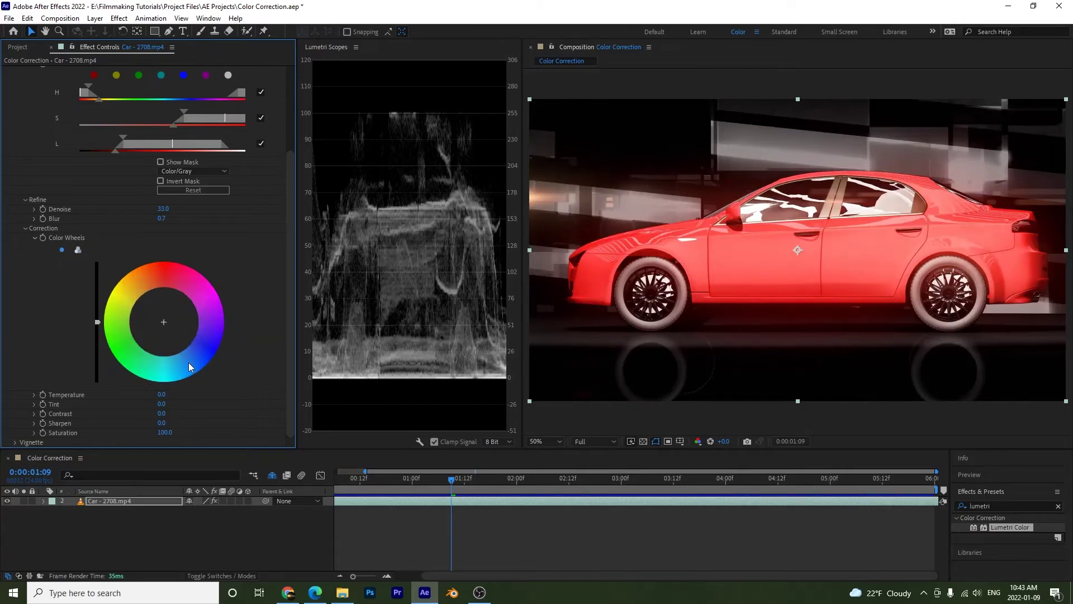
left_click_drag(189, 361, 122, 347)
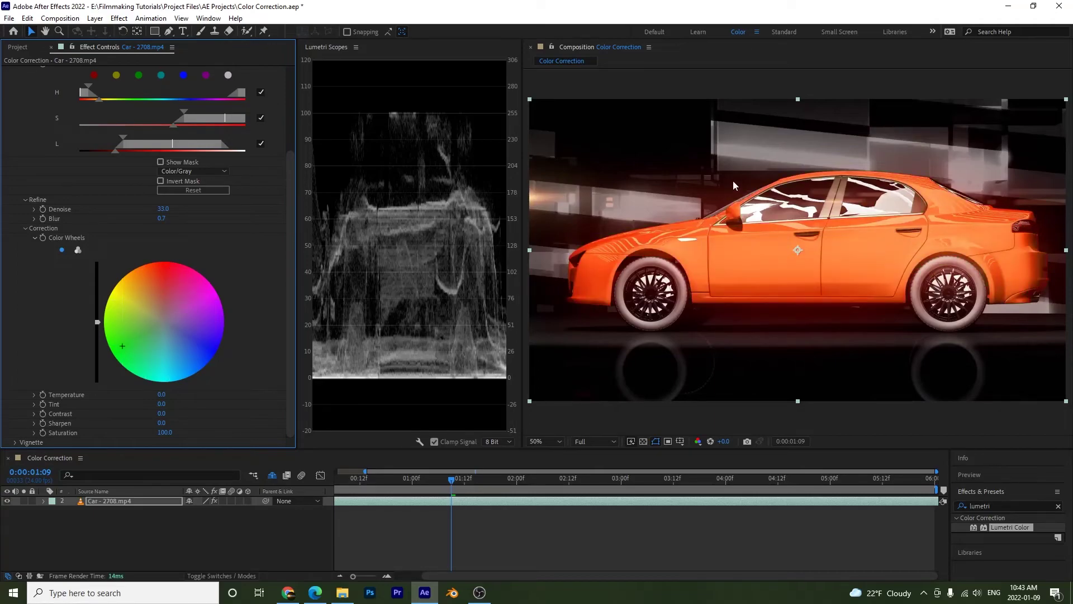
mouse_move(162, 394)
left_mouse_down()
mouse_move(34, 433)
mouse_move(223, 413)
mouse_move(152, 410)
left_mouse_up()
Step: Preview the recolored car clip from 0:00:00:15 and stop playback at 0:00:05:01
left_click(360, 525)
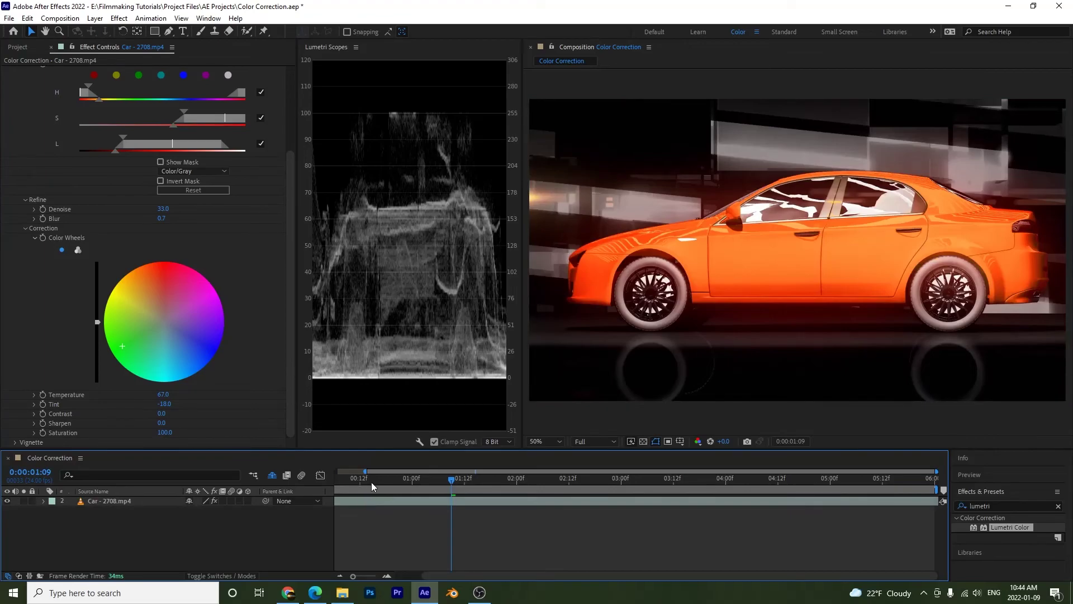
left_click(372, 483)
key("space")
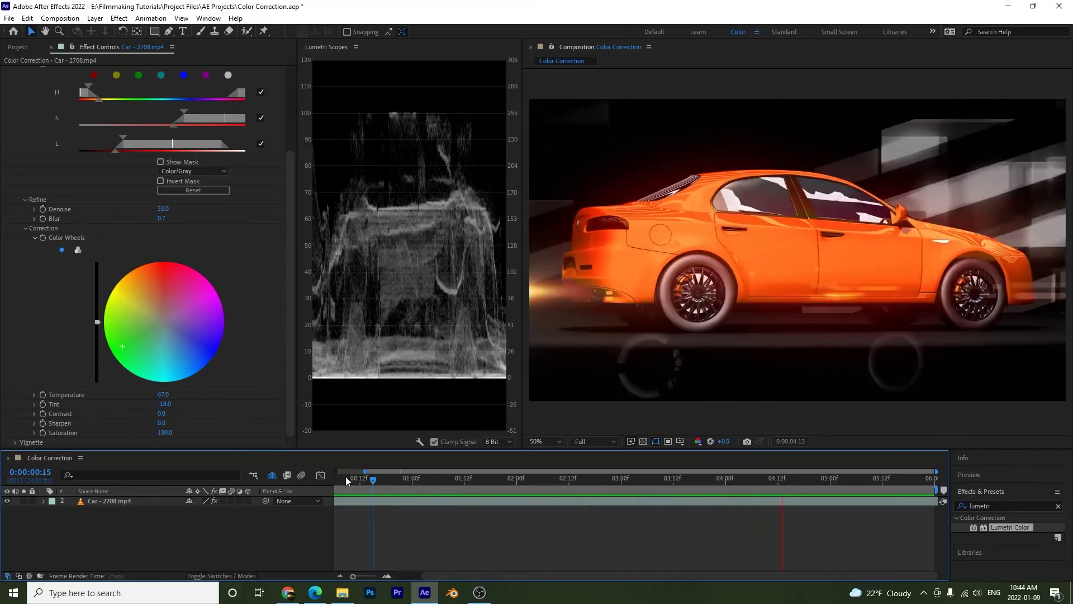
key("space")
Step: Compare the car's color with HSL Secondary switched off and on, leaving it active
left_click_drag(290, 258, 280, 123)
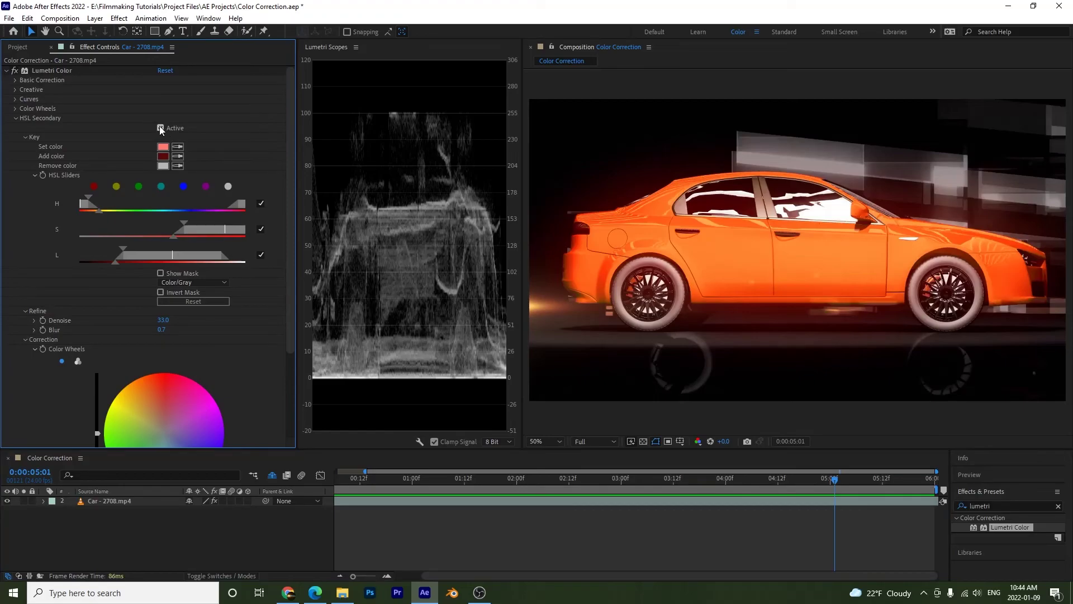
key("ctrl+a")
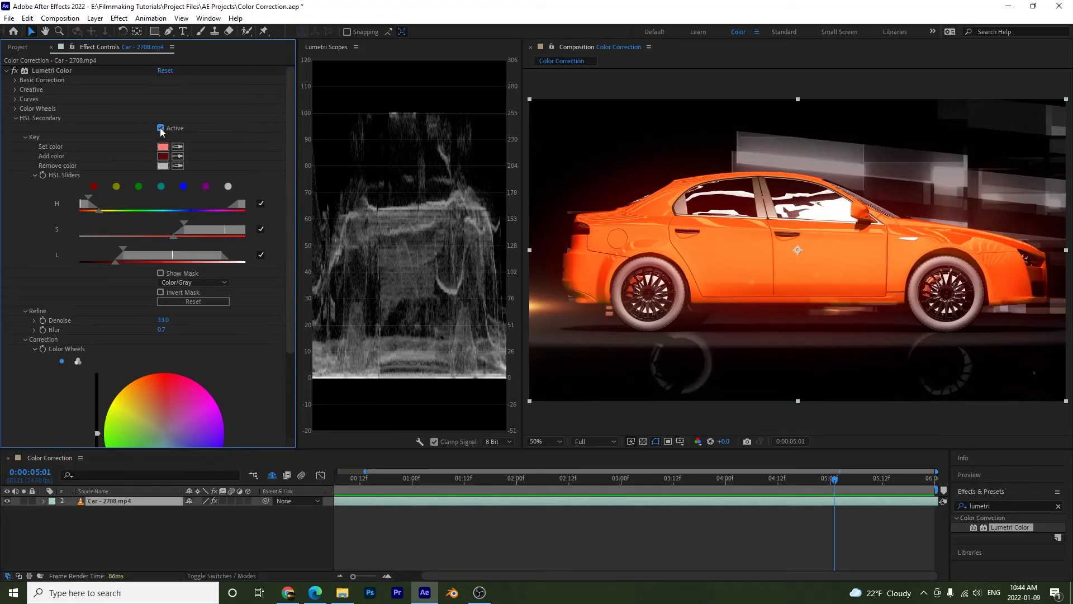
left_click(160, 127)
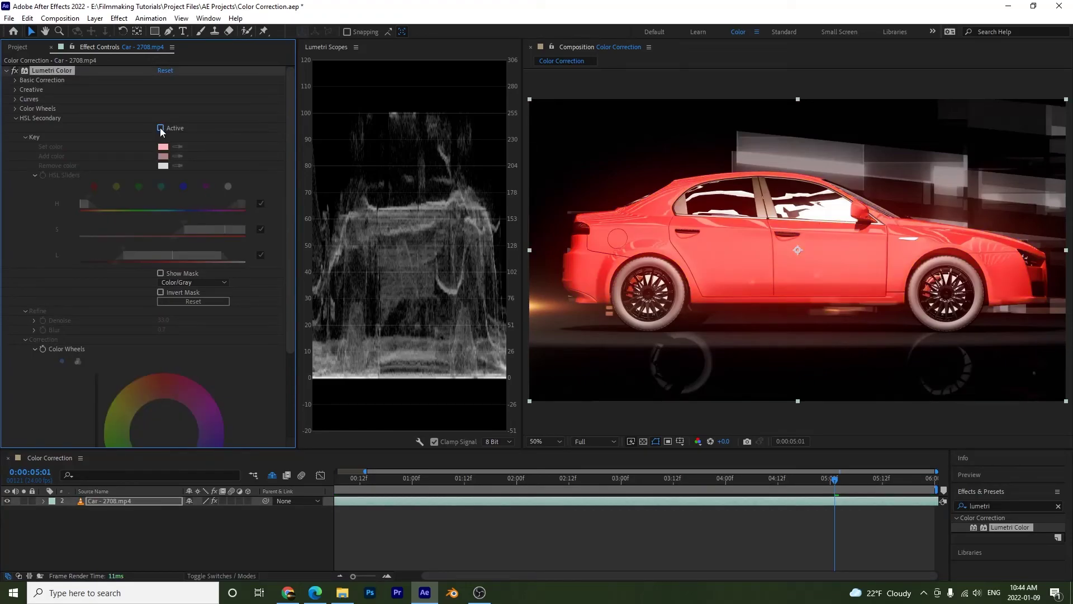
left_click(160, 128)
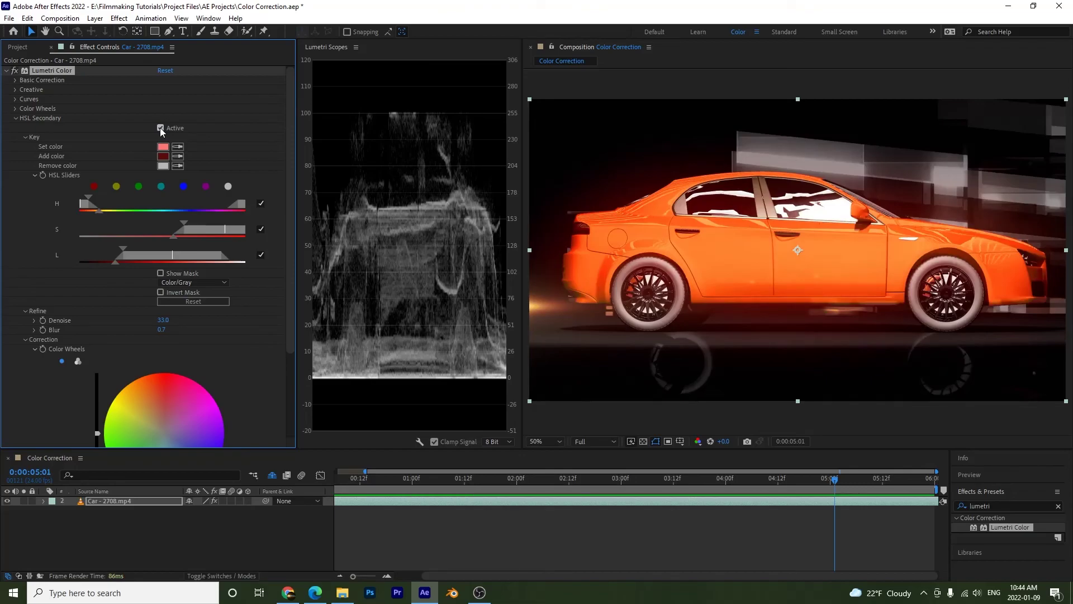